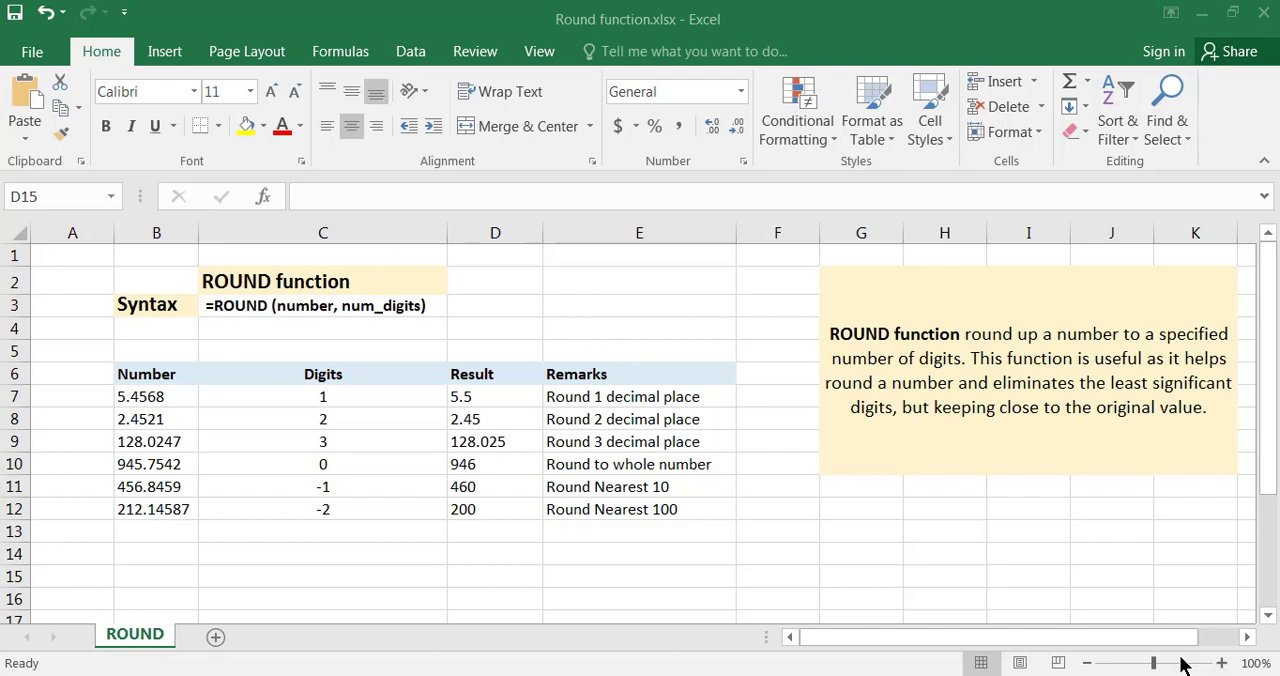
Enter the decimal number .53 in cell D14, below the Result column.
click(457, 558)
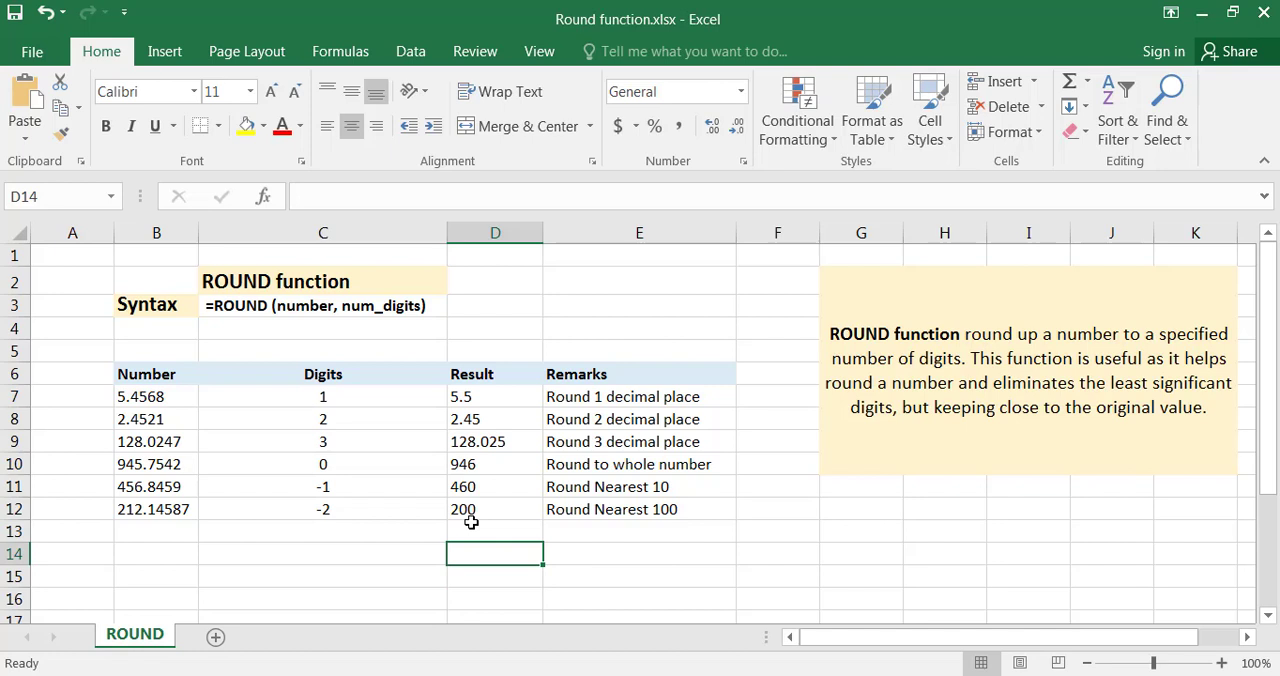
text(.5)
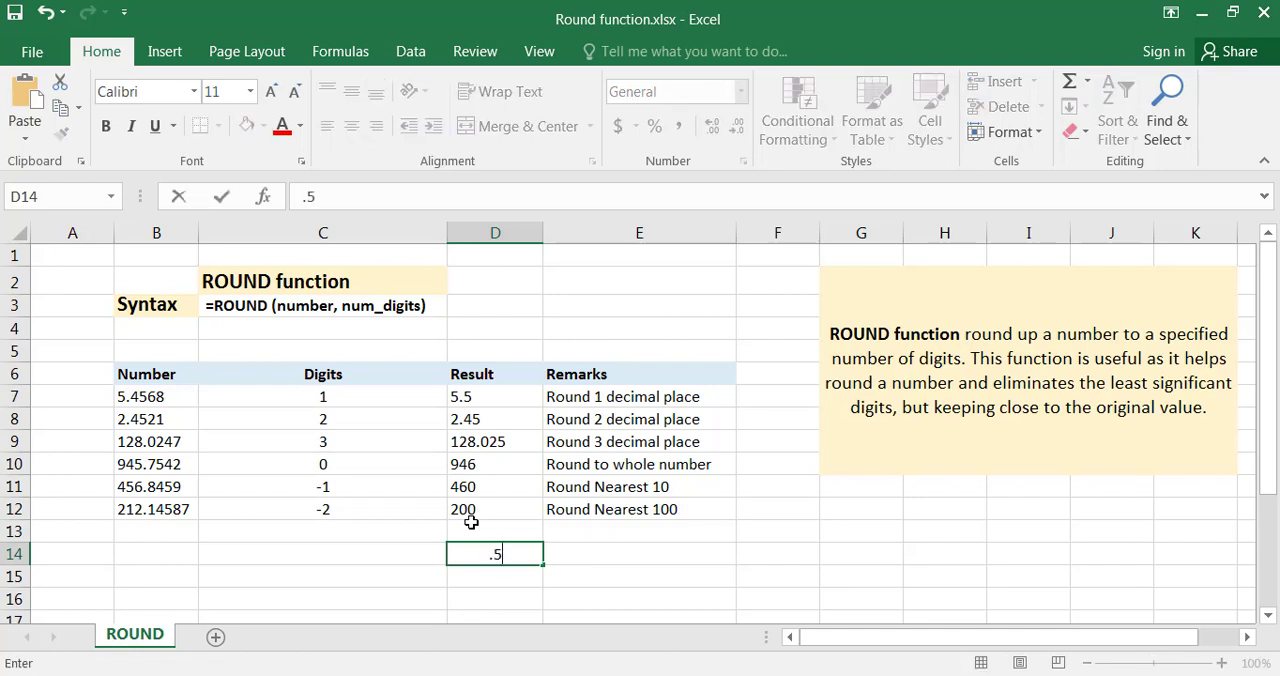
text(78)
key(BackSpace)
drag(500, 558, 503, 556)
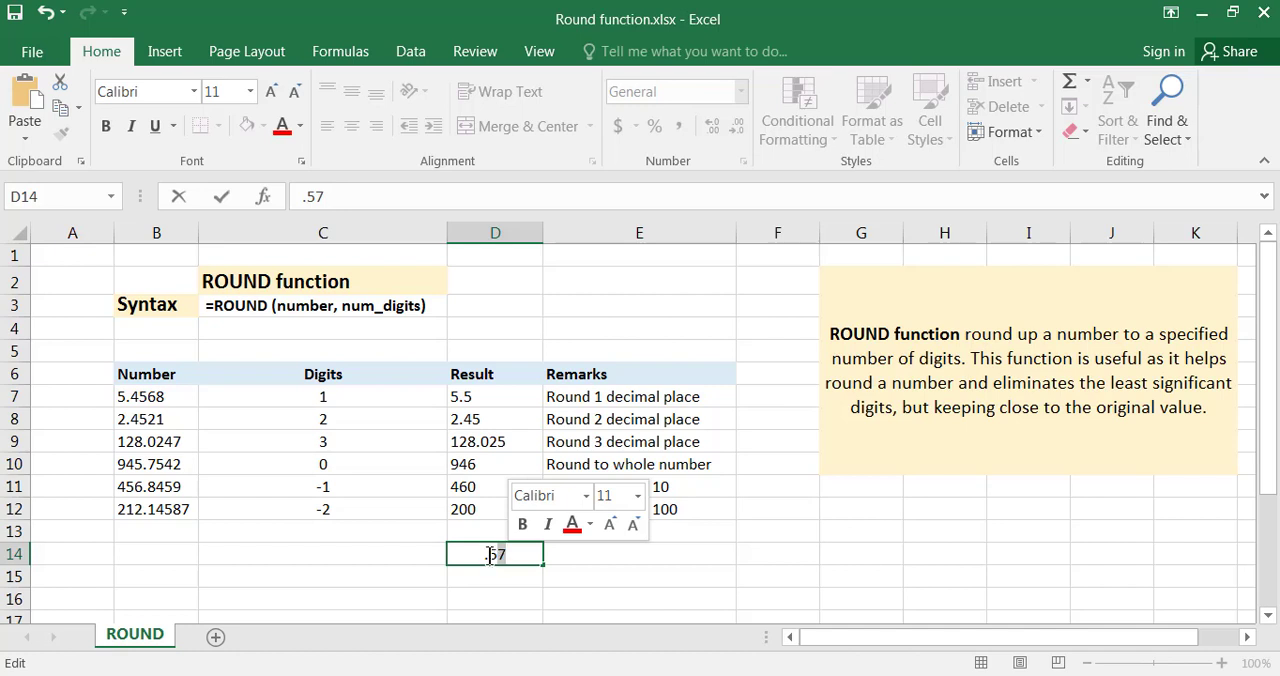
click(493, 554)
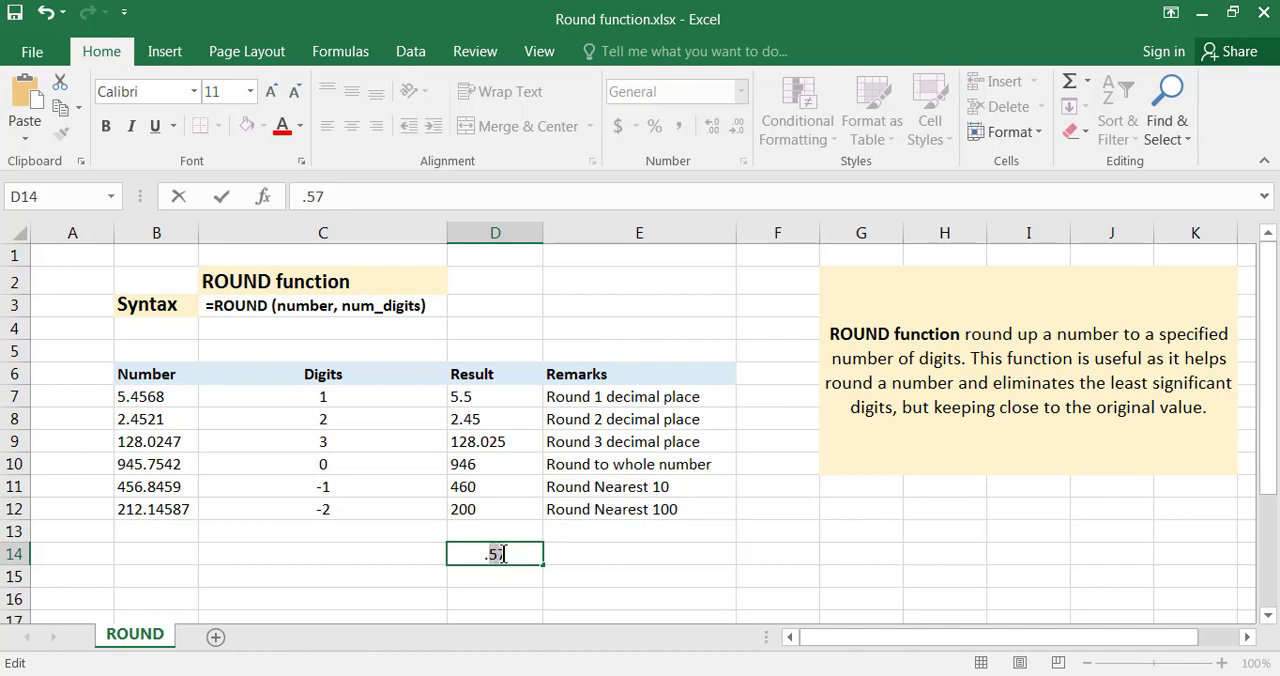
drag(503, 554, 499, 554)
click(515, 557)
key(BackSpace)
text(3)
Enter the formula =ROUND(D14,1) in cell E14 to round the number in D14 to one decimal place.
click(585, 560)
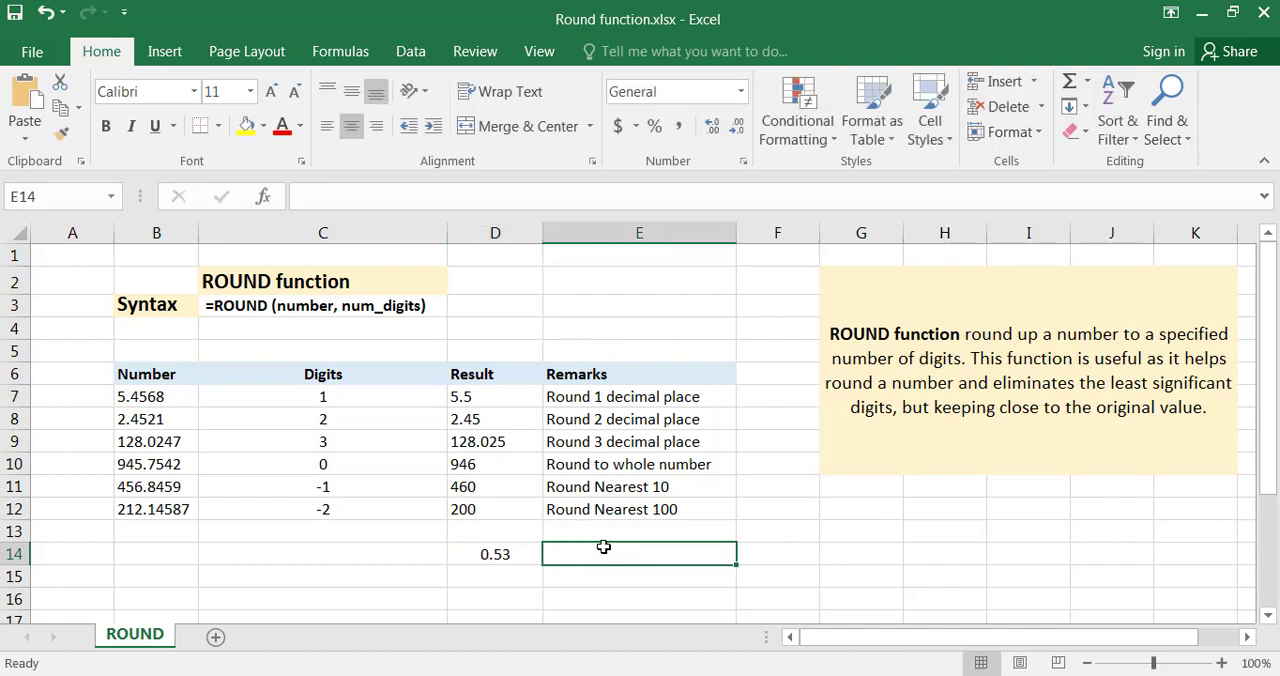
text(=)
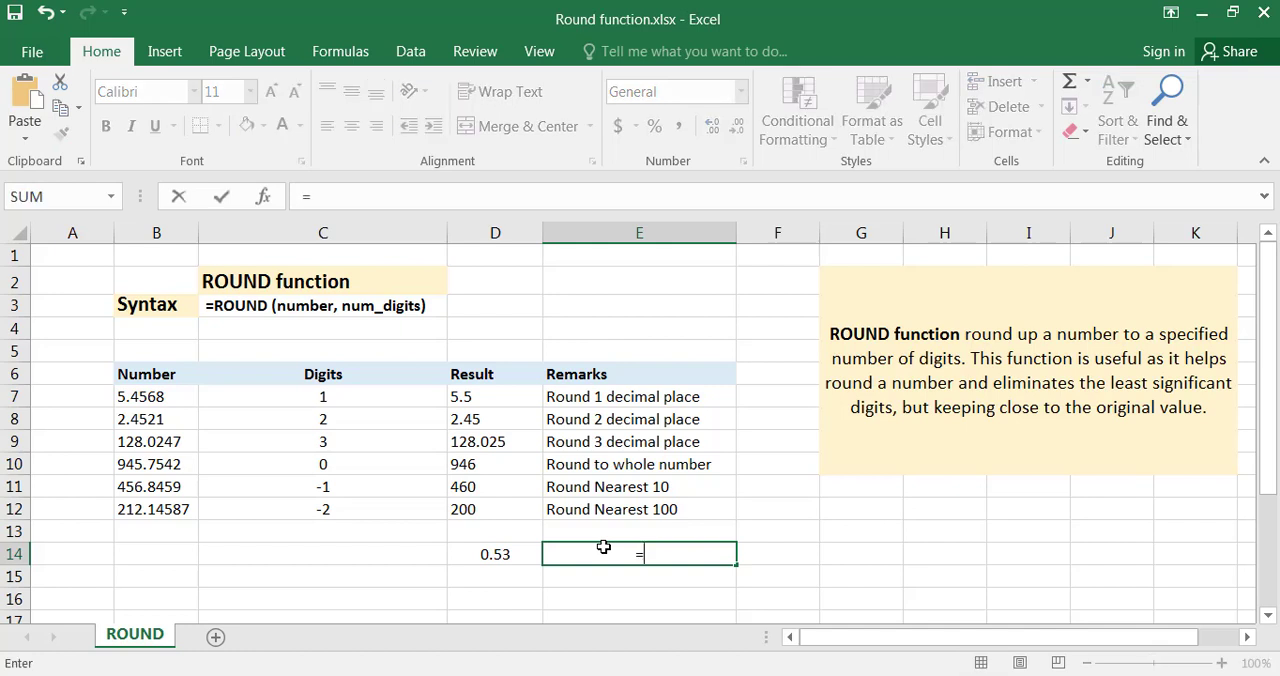
text(ro)
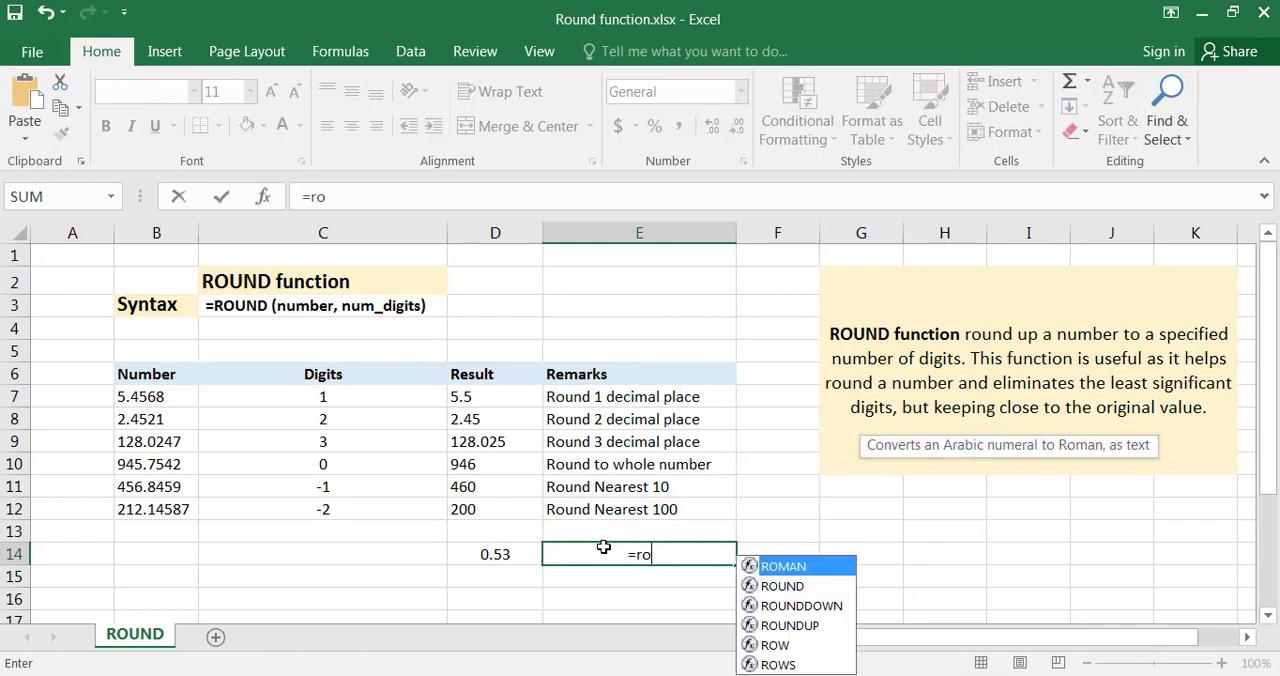
text(und()
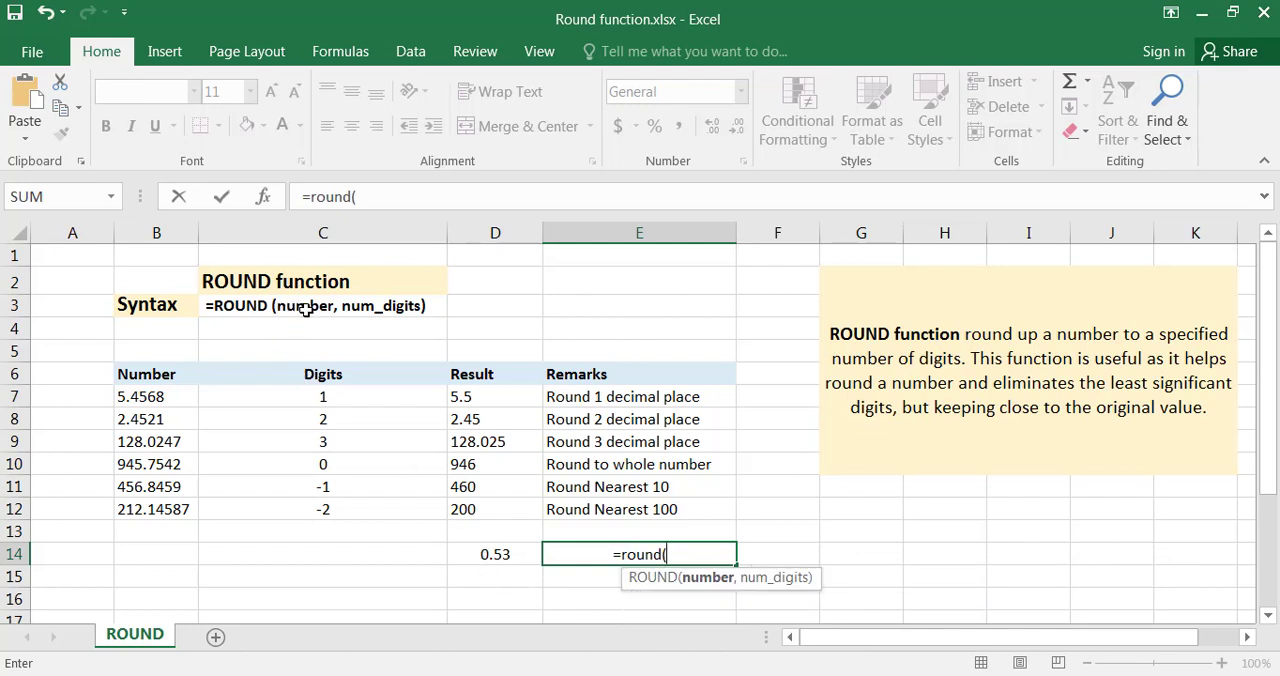
click(497, 556)
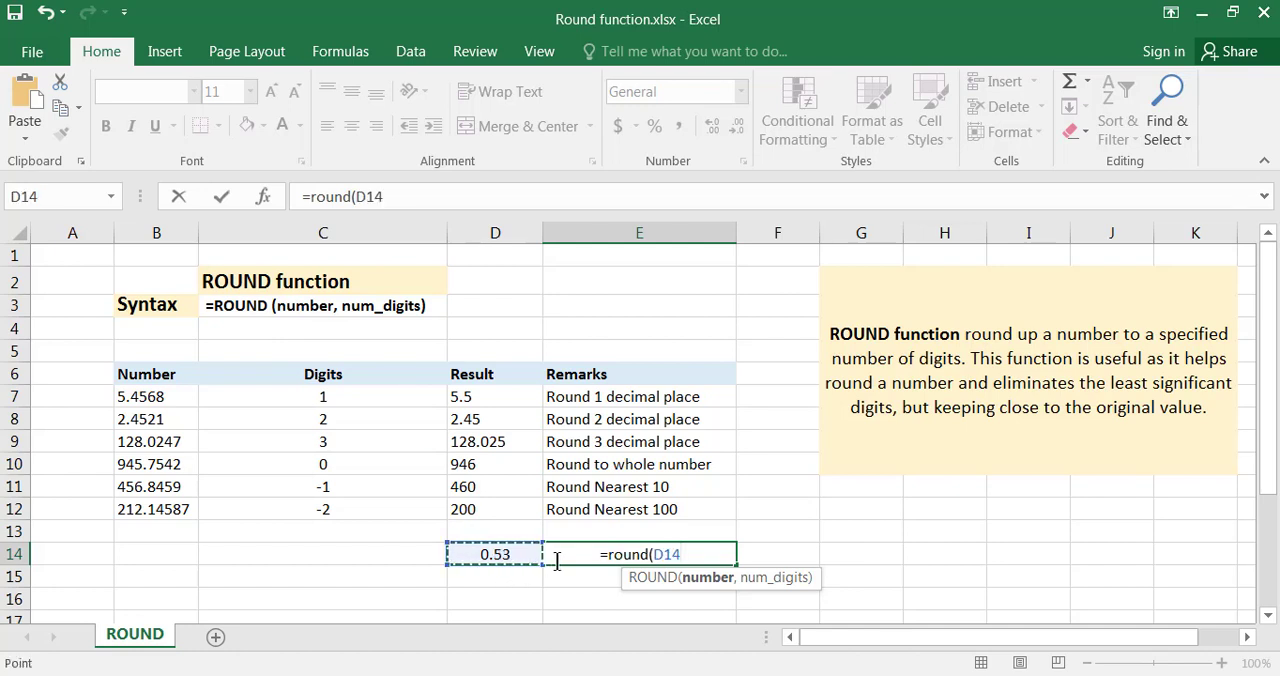
text(,)
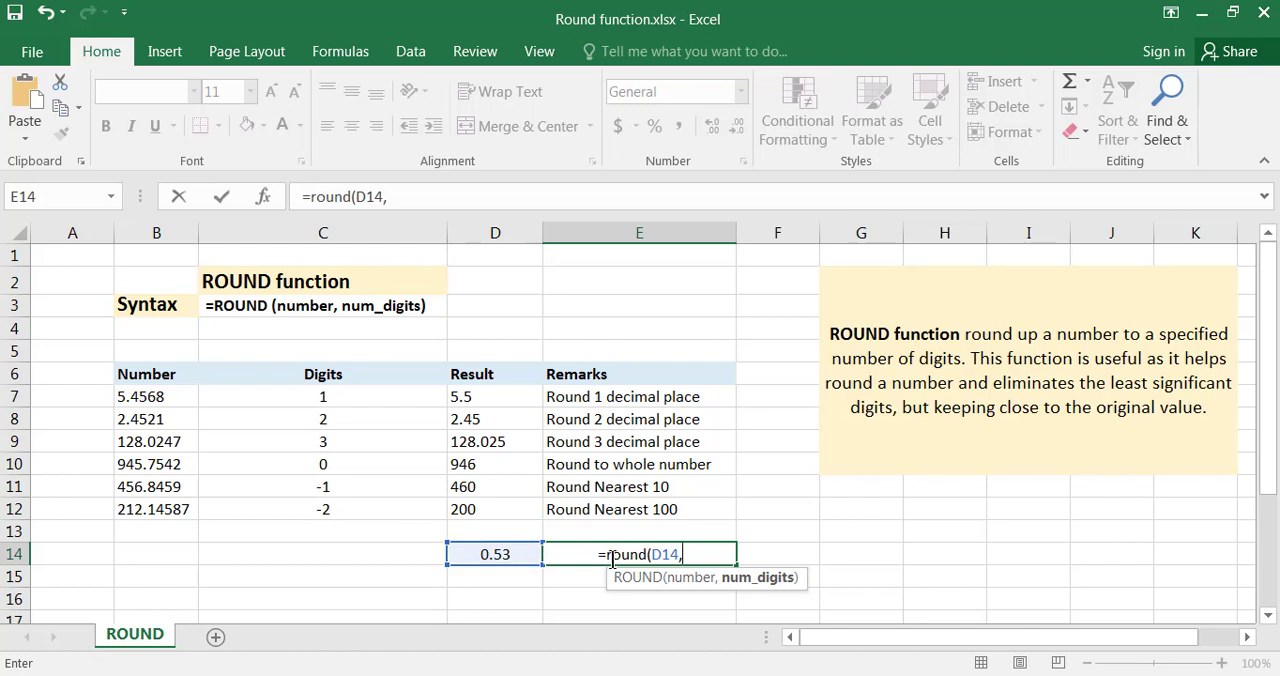
text(1)
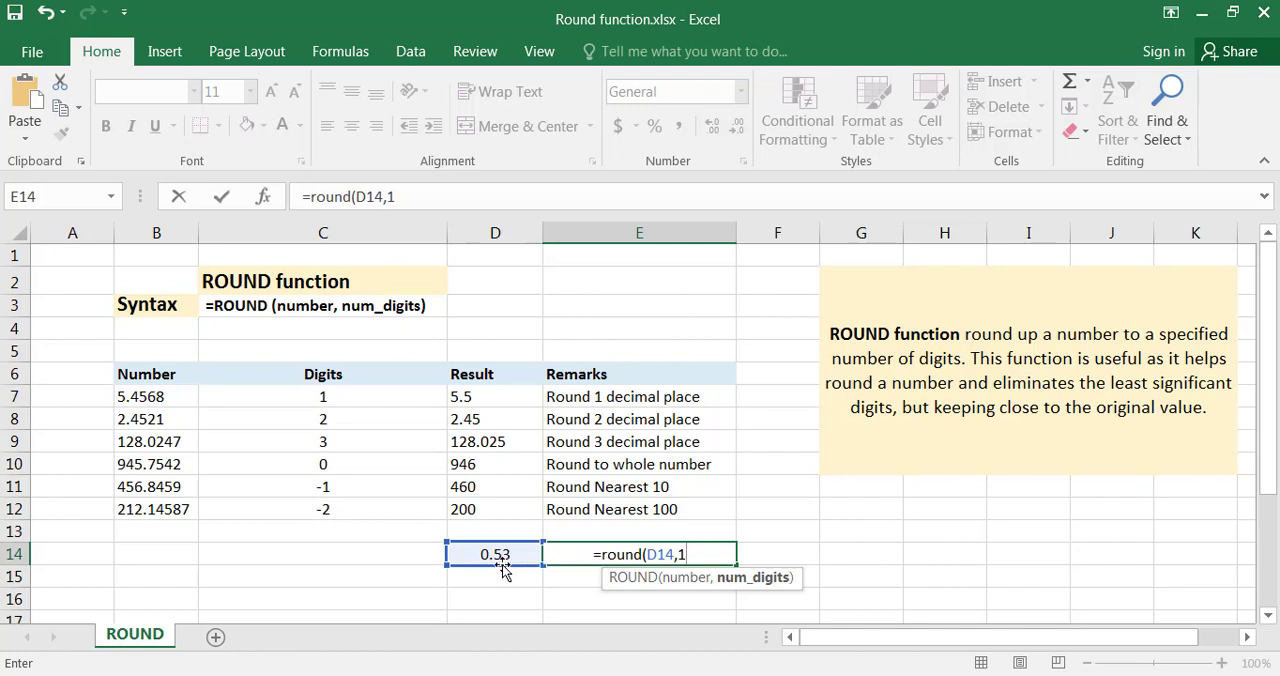
text())
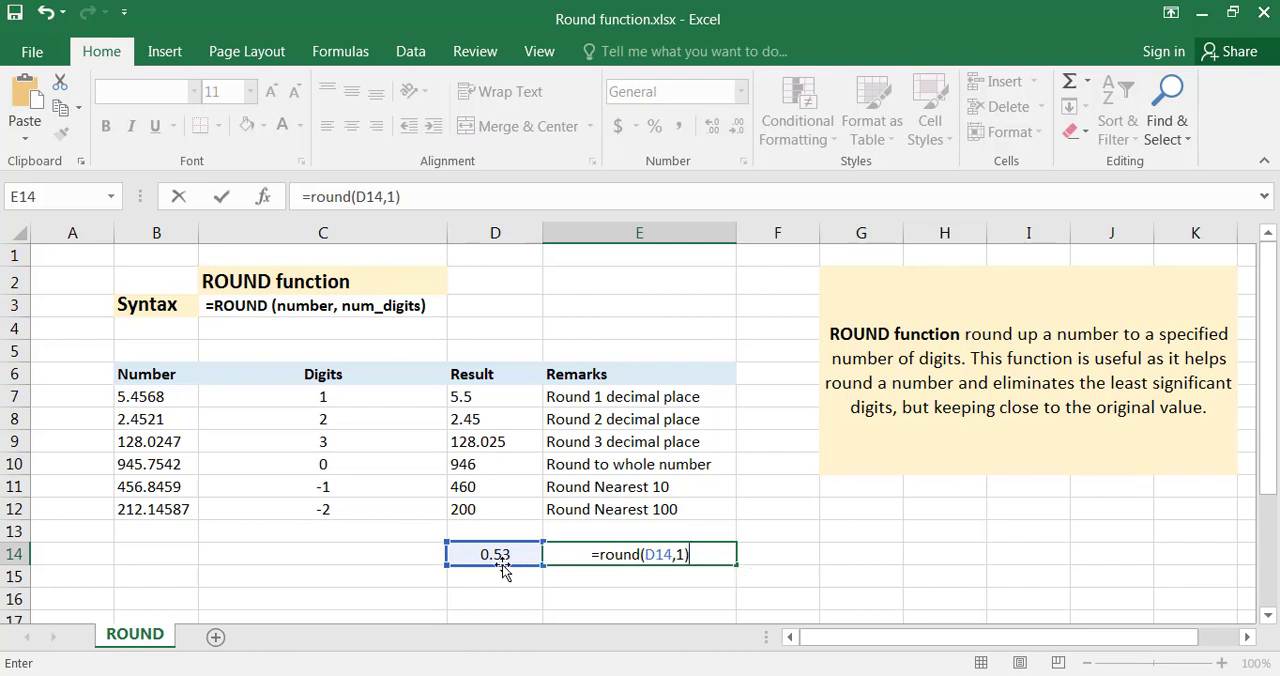
key(Return)
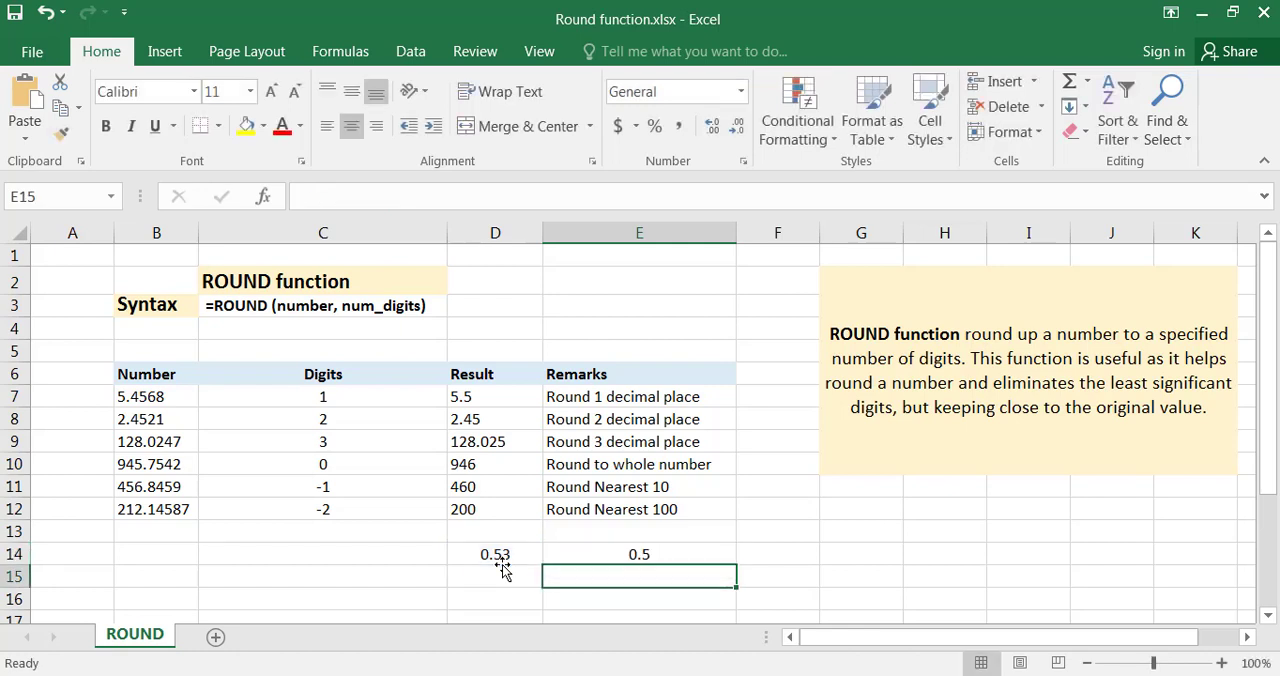
Change the number in cell D14 to 0.56 by replacing its second decimal digit.
click(614, 553)
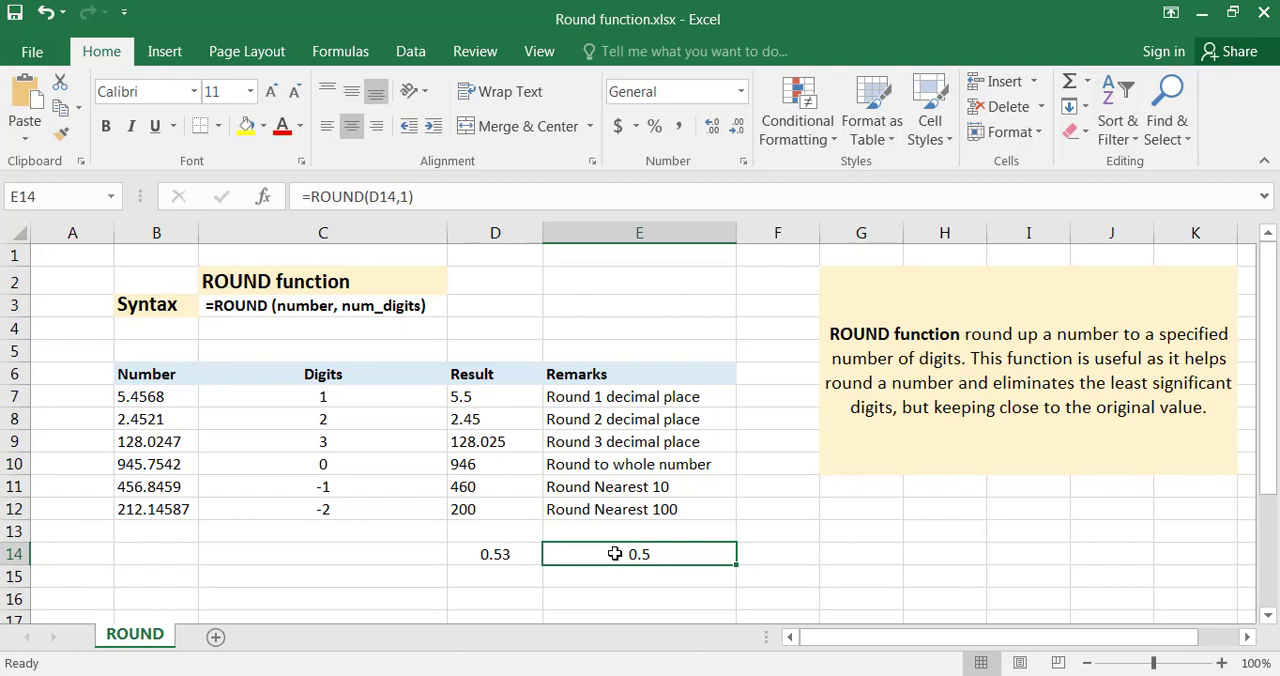
click(508, 555)
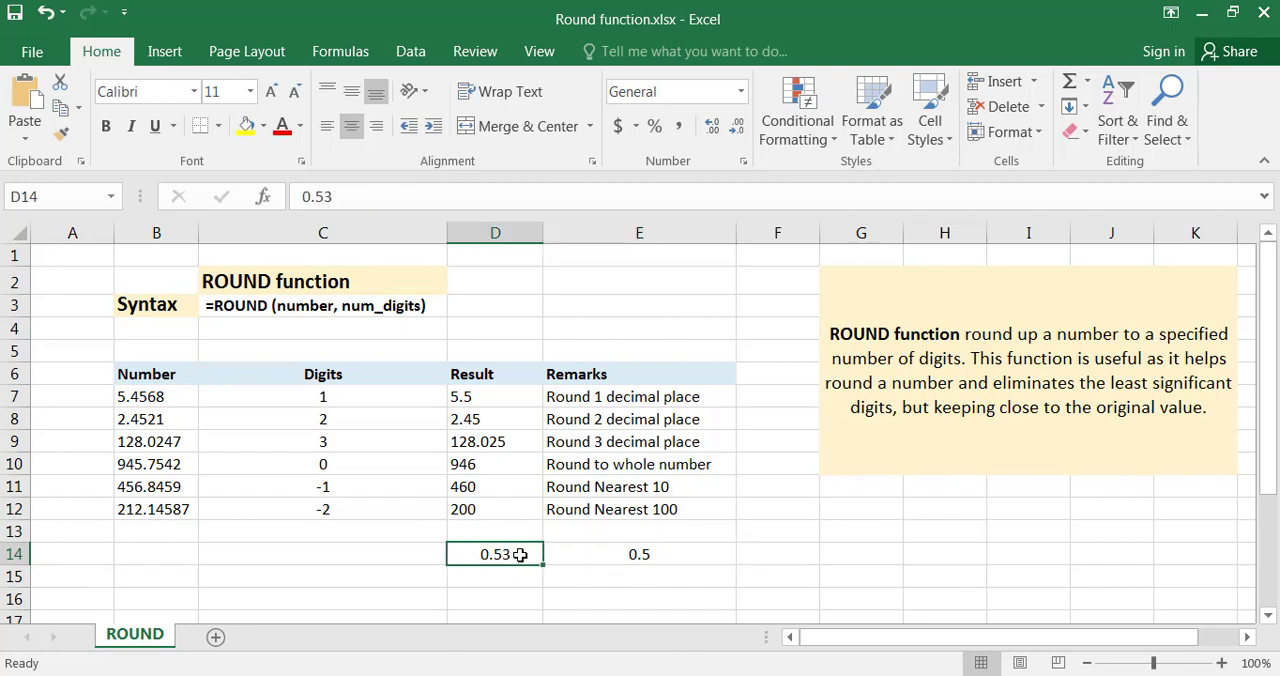
double_click(520, 554)
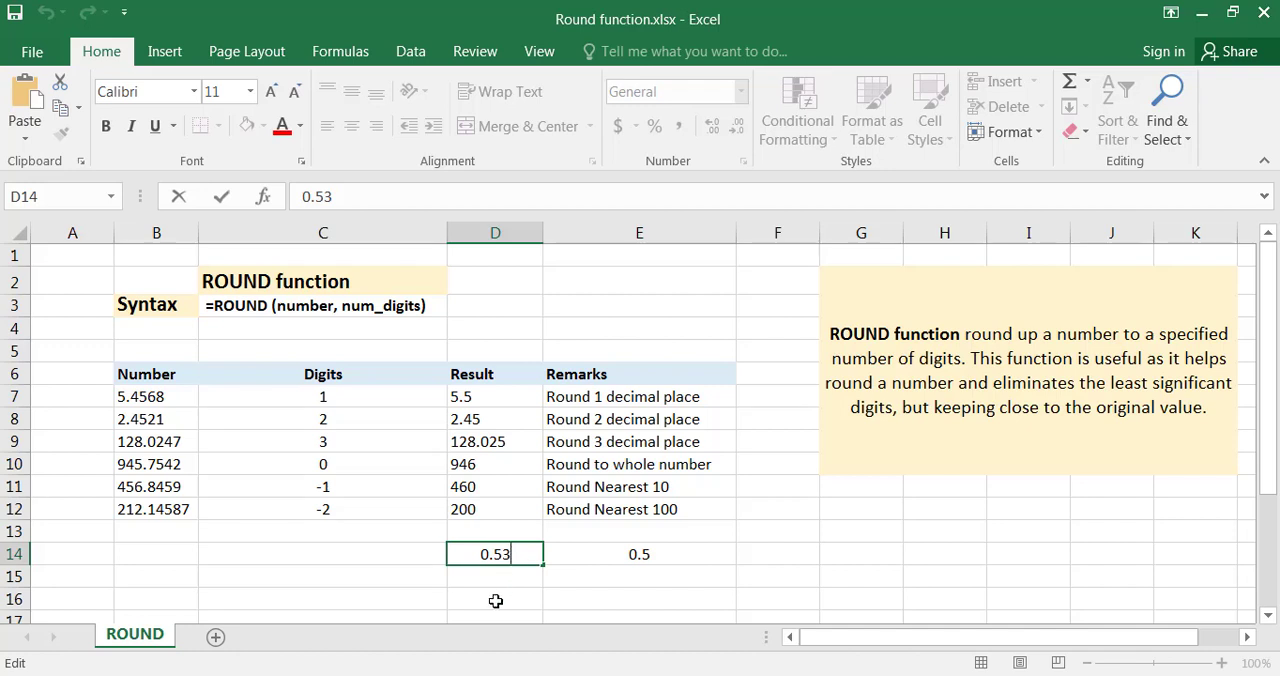
click(514, 551)
drag(514, 551, 501, 553)
drag(500, 553, 491, 555)
drag(503, 556, 497, 554)
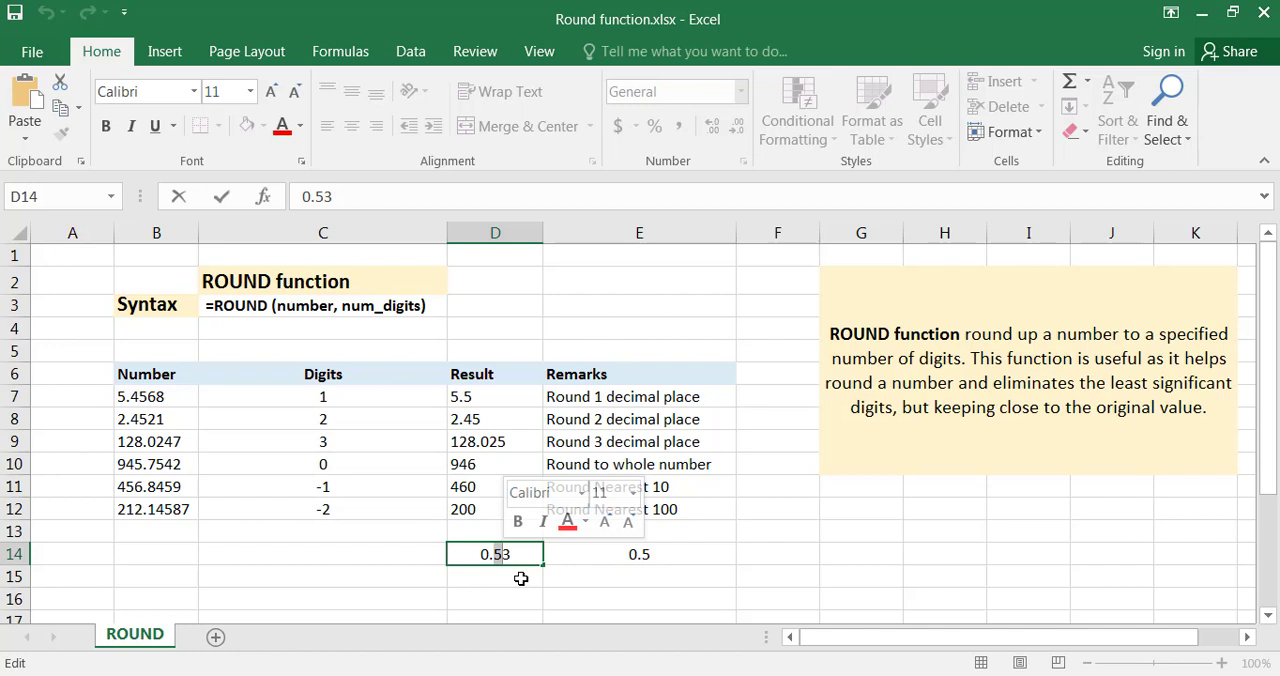
click(526, 555)
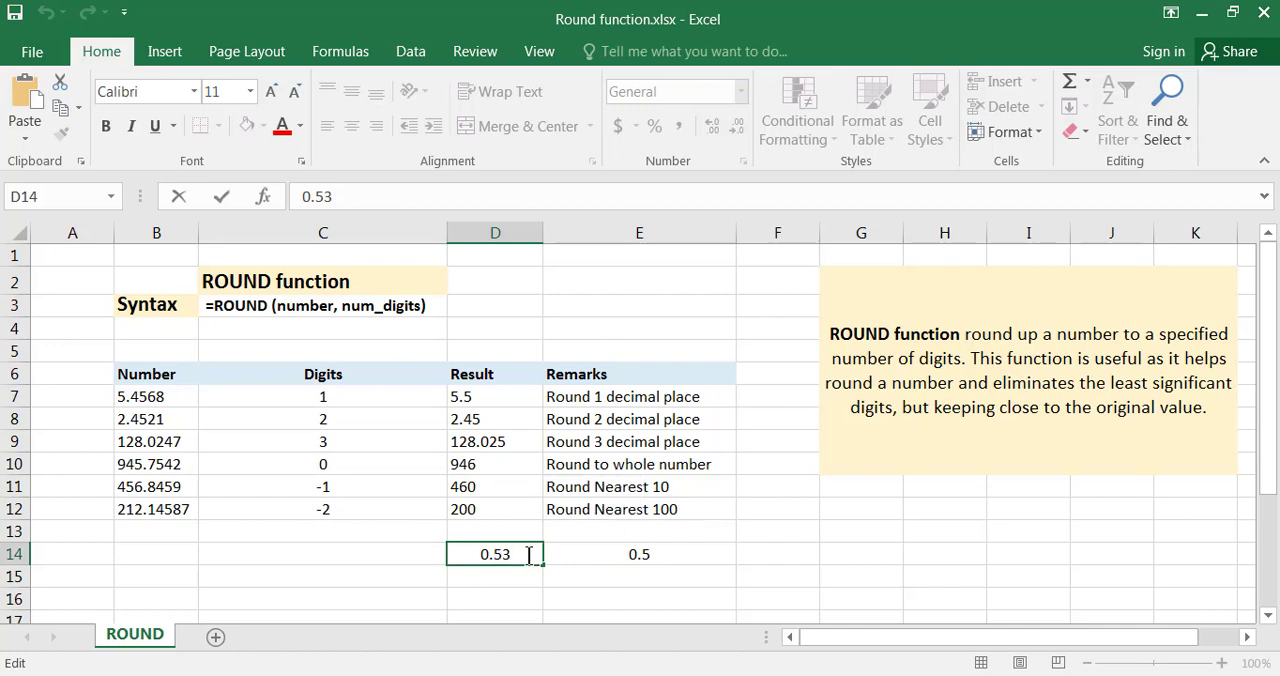
key(BackSpace)
text(6)
key(Return)
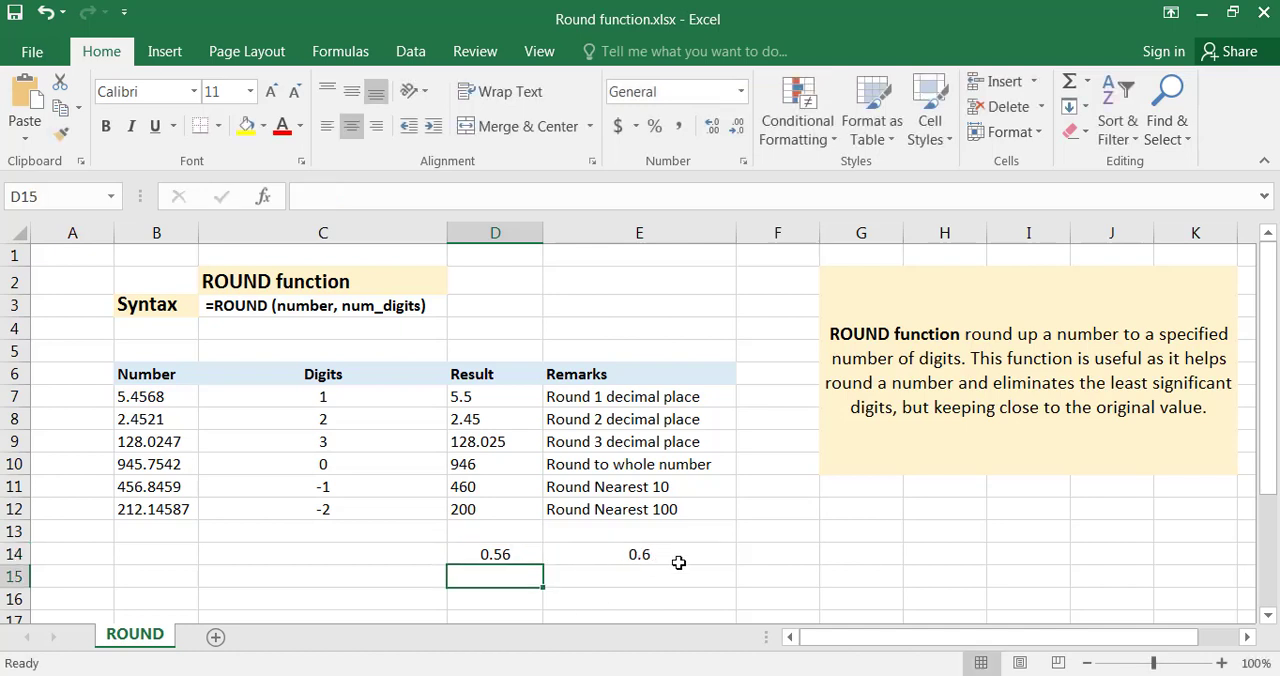
double_click(678, 557)
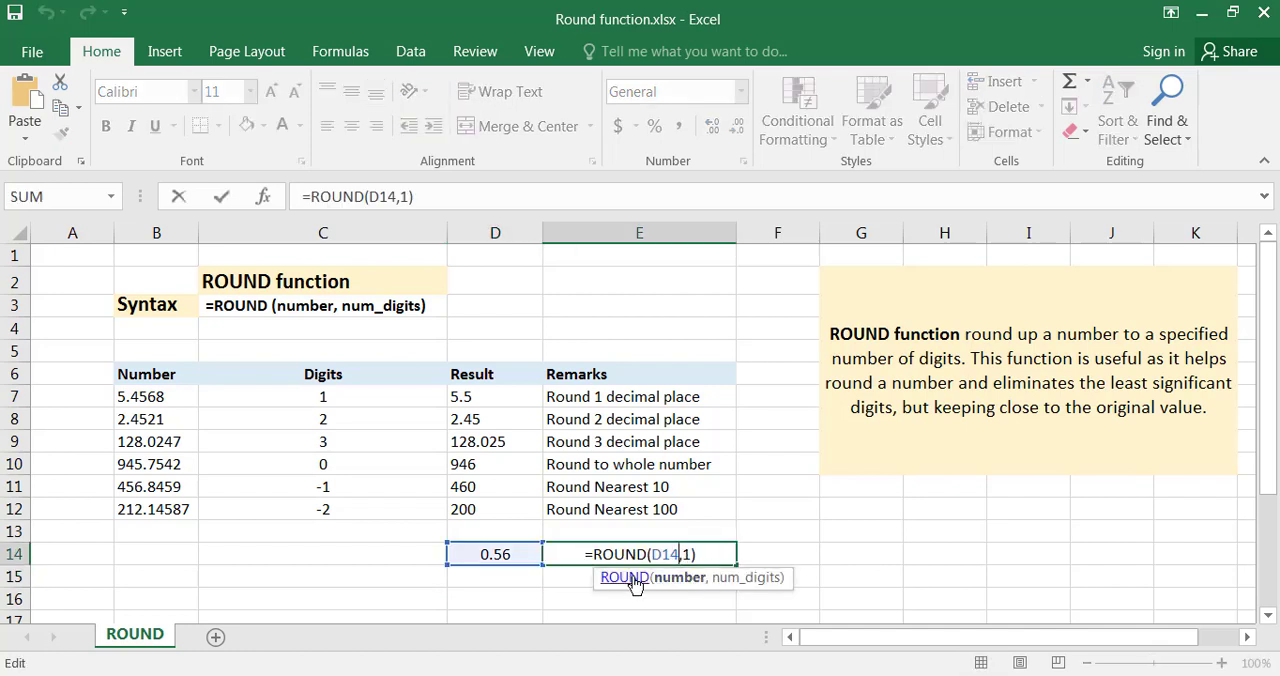
text(`)
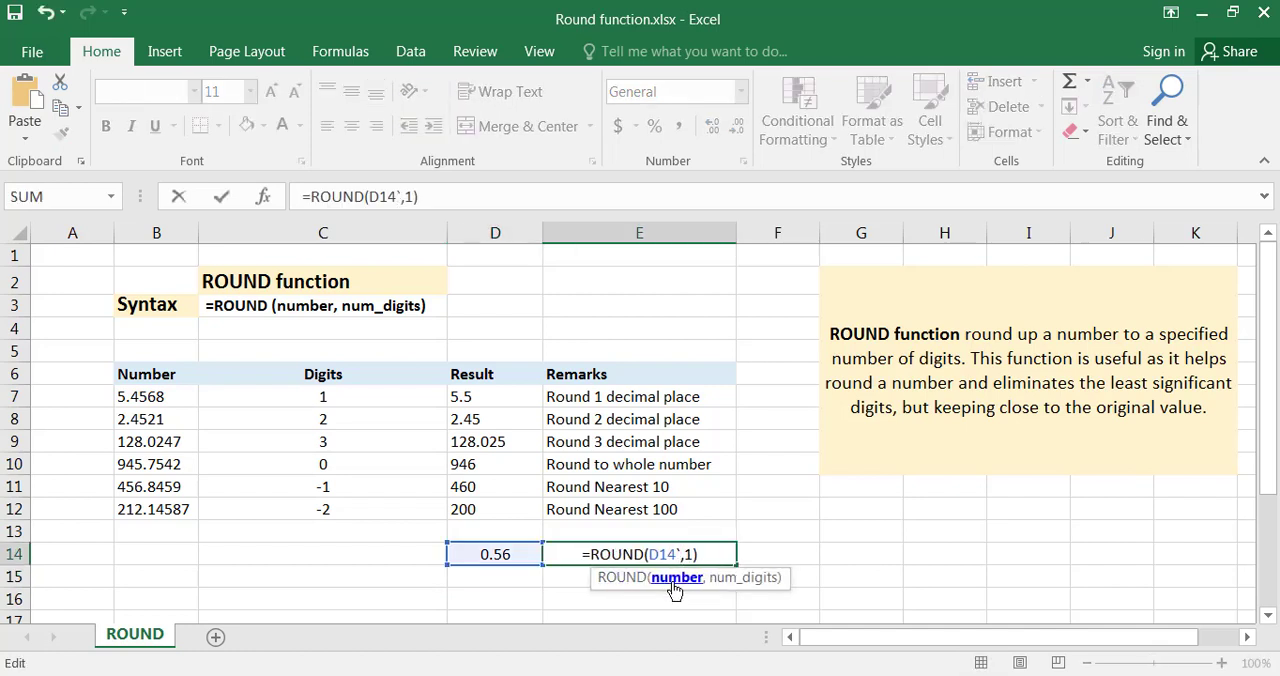
key(Escape)
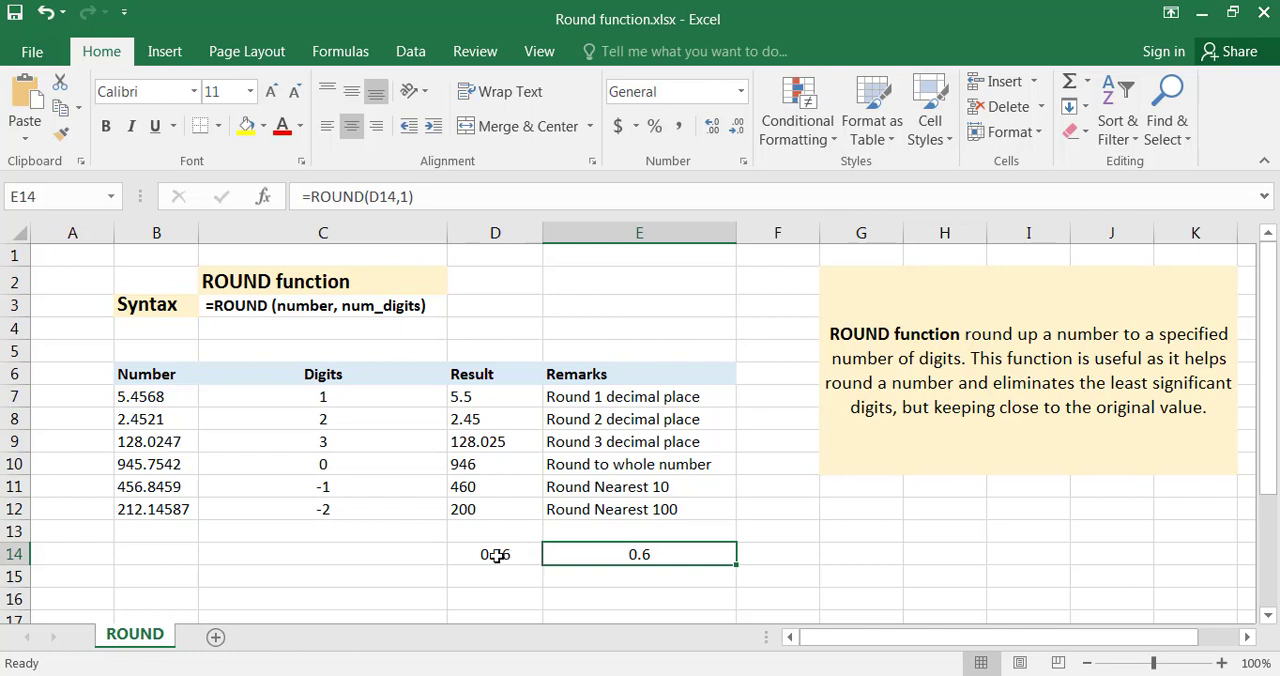
Compare the number in D14 with its rounded result in E14, and read the ROUND function description beside the table.
click(496, 555)
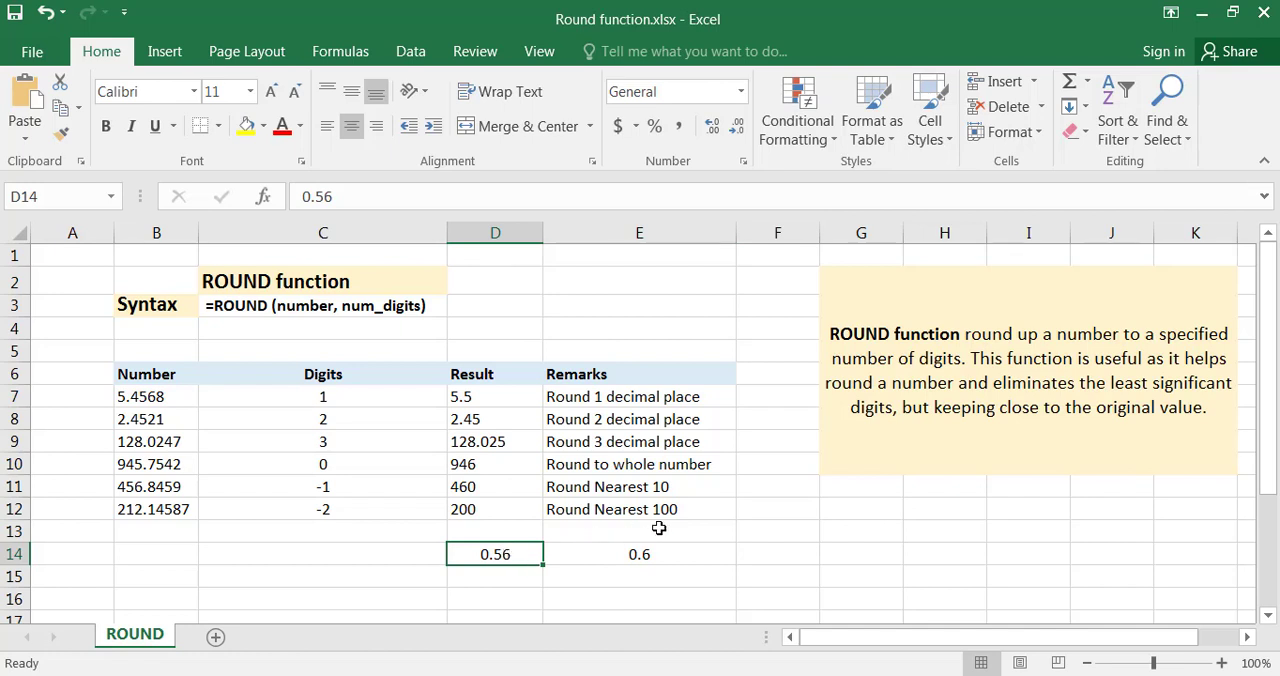
click(645, 556)
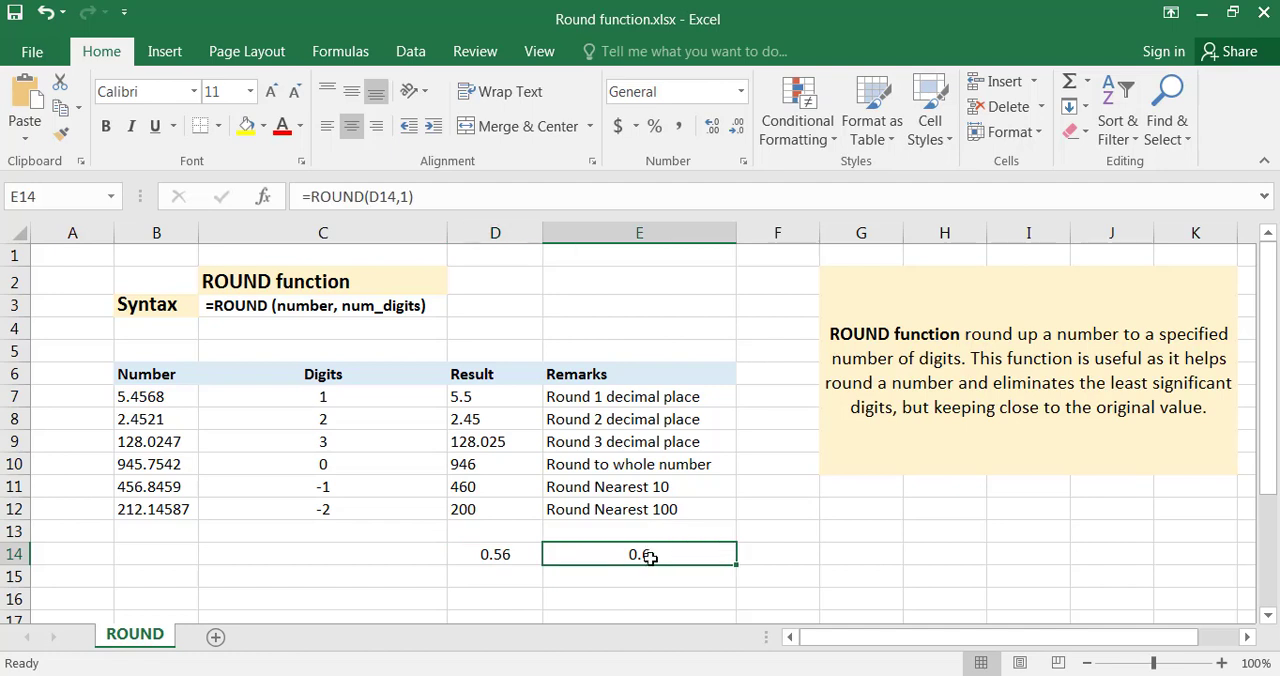
click(942, 362)
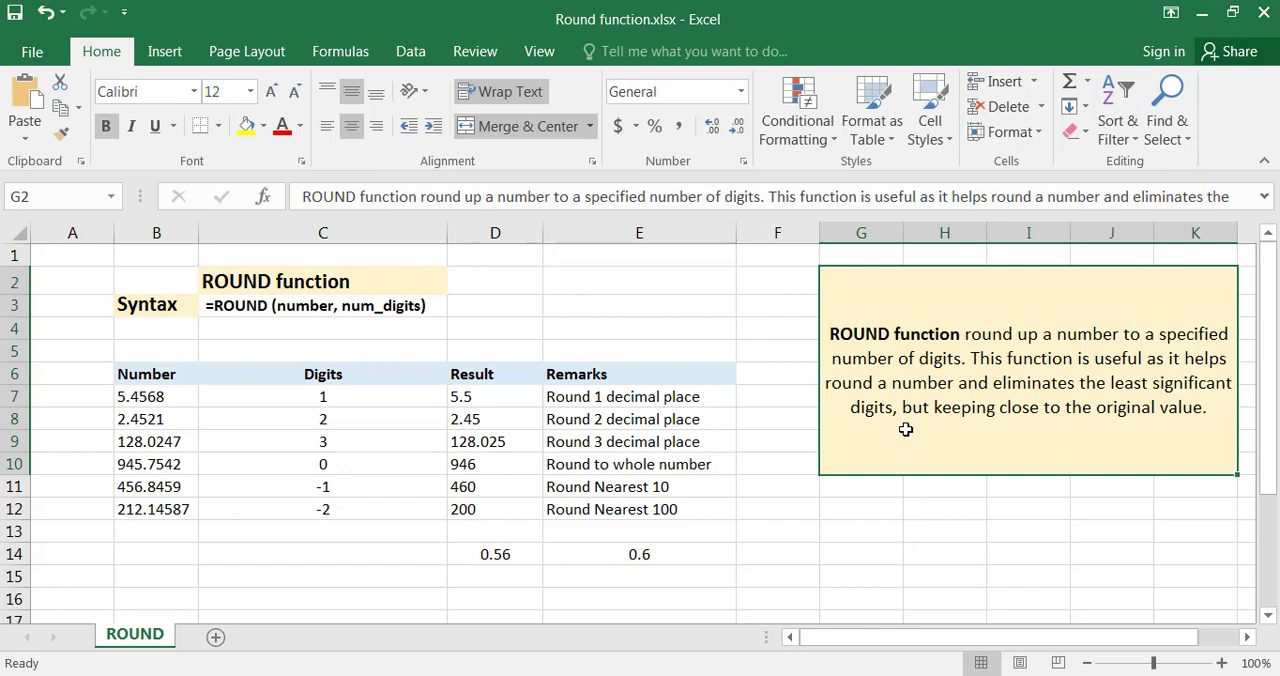
double_click(530, 553)
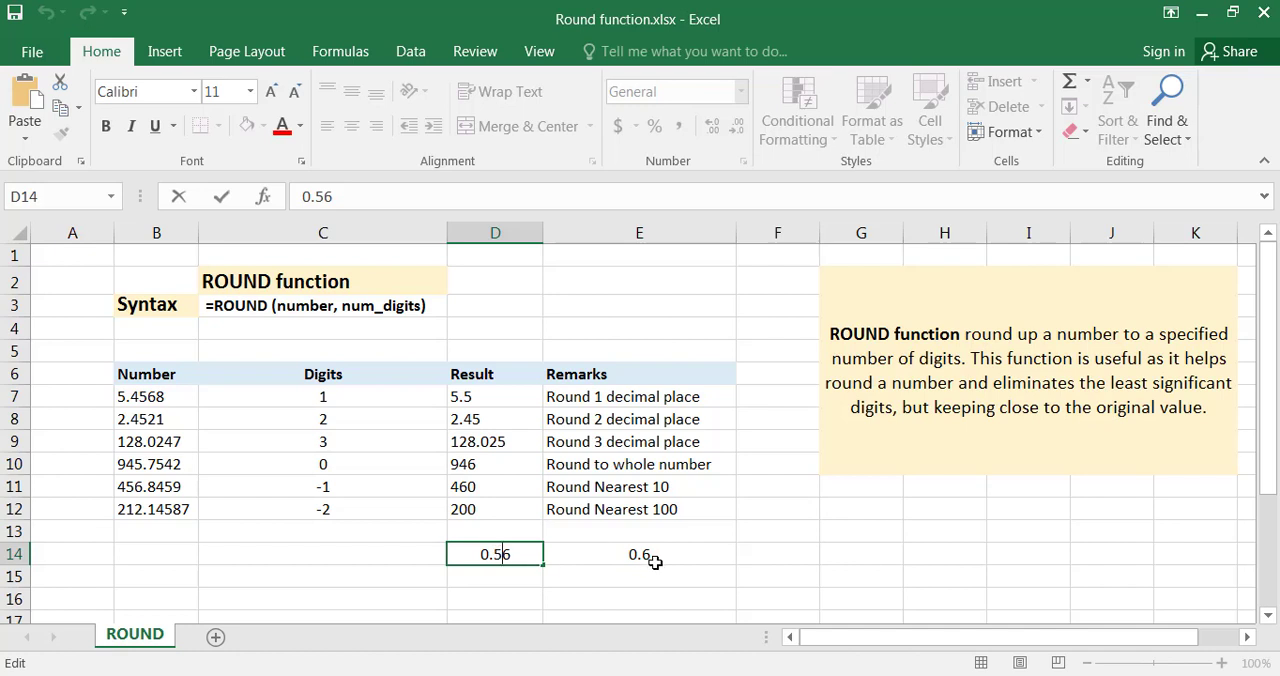
click(508, 584)
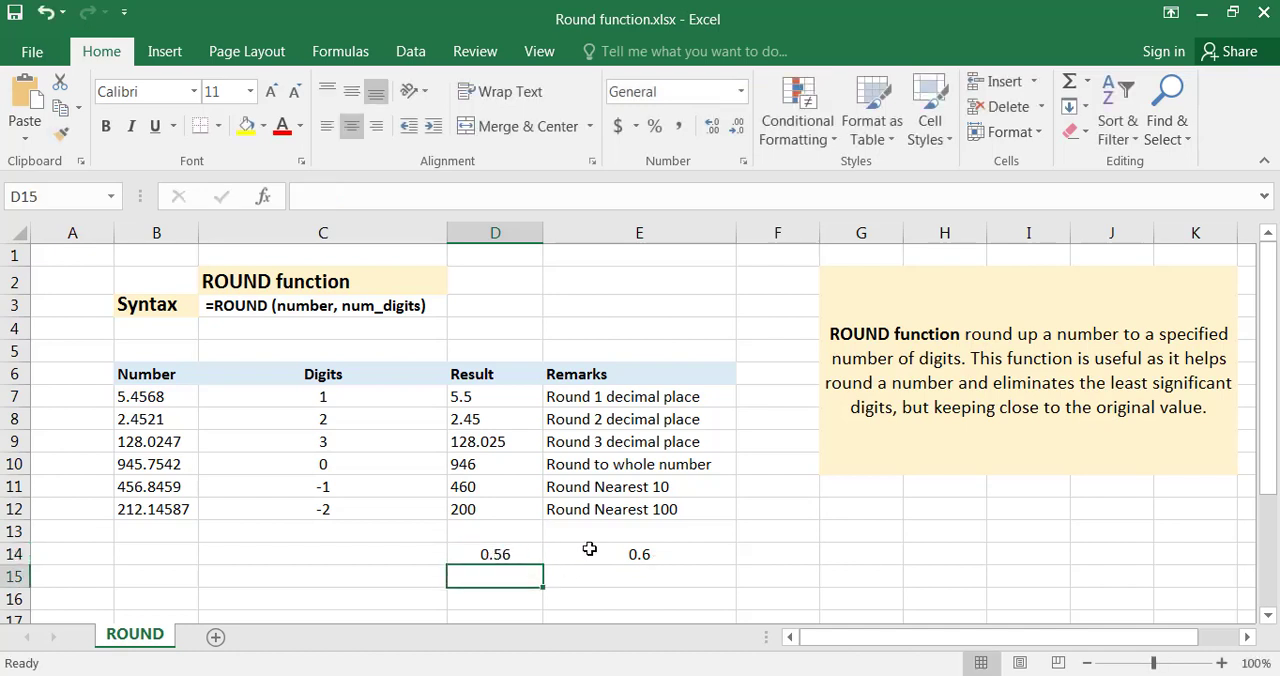
click(647, 560)
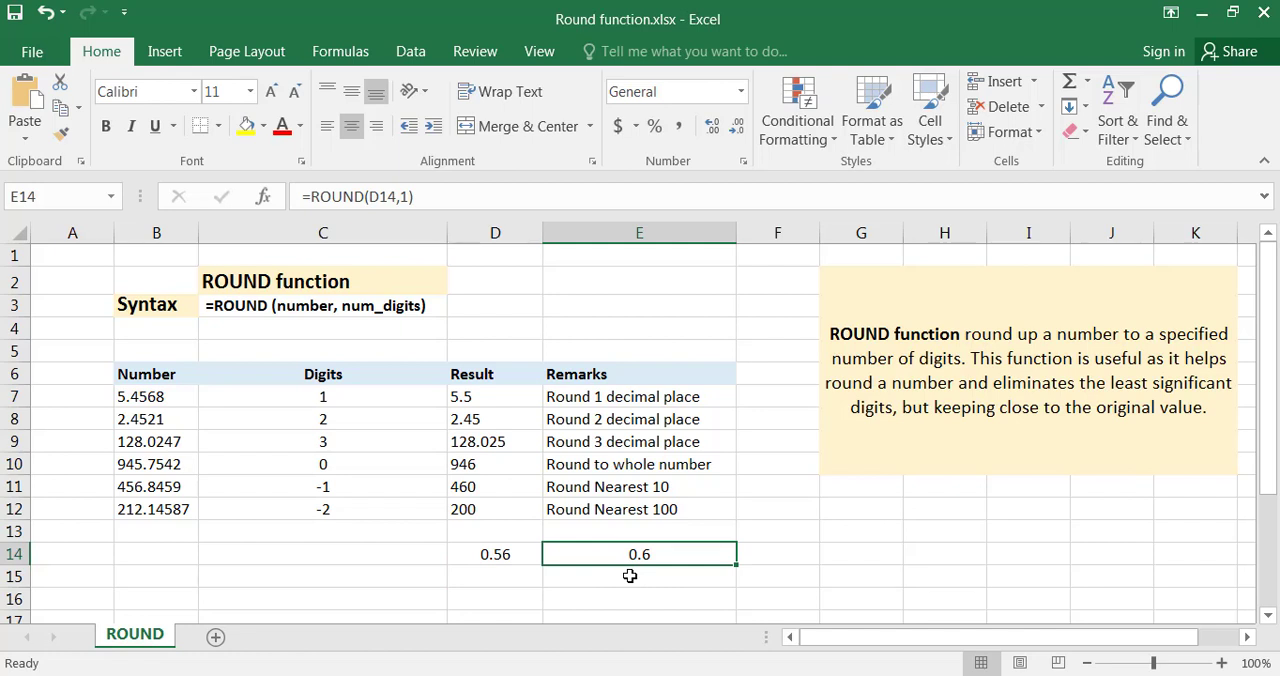
Examine the number in B7 and the Digits values in C7 and C8 of the example table.
click(180, 393)
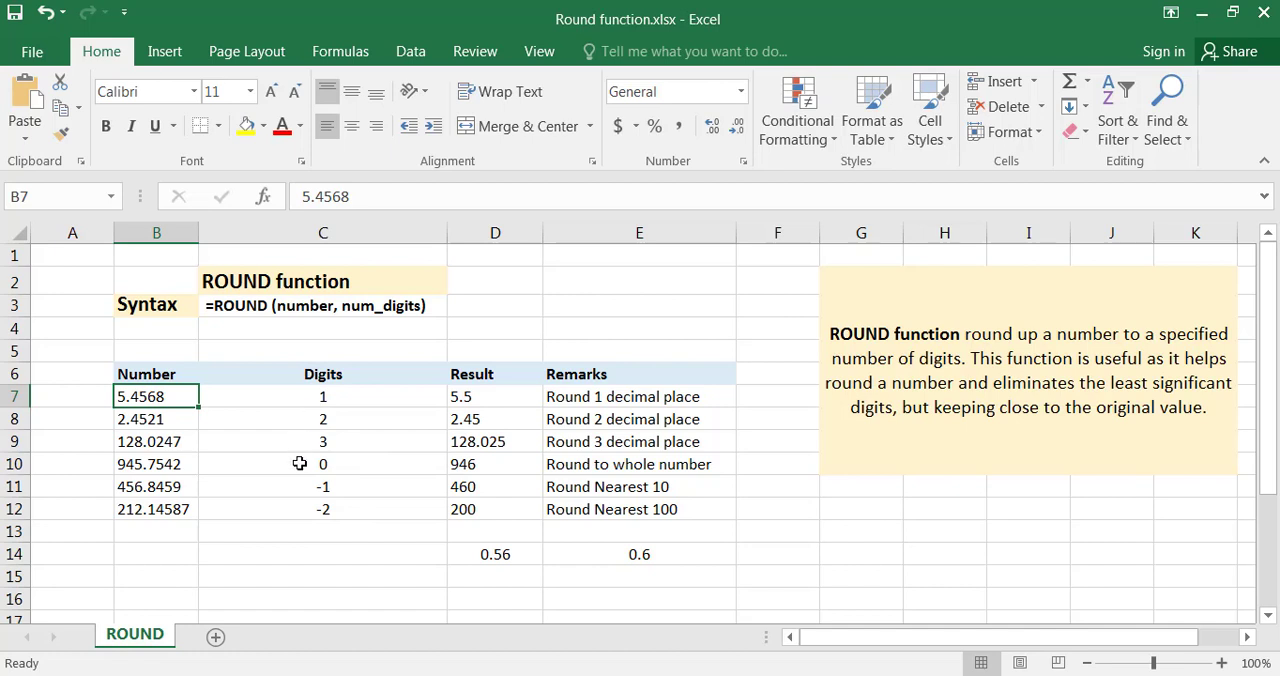
click(318, 376)
click(318, 398)
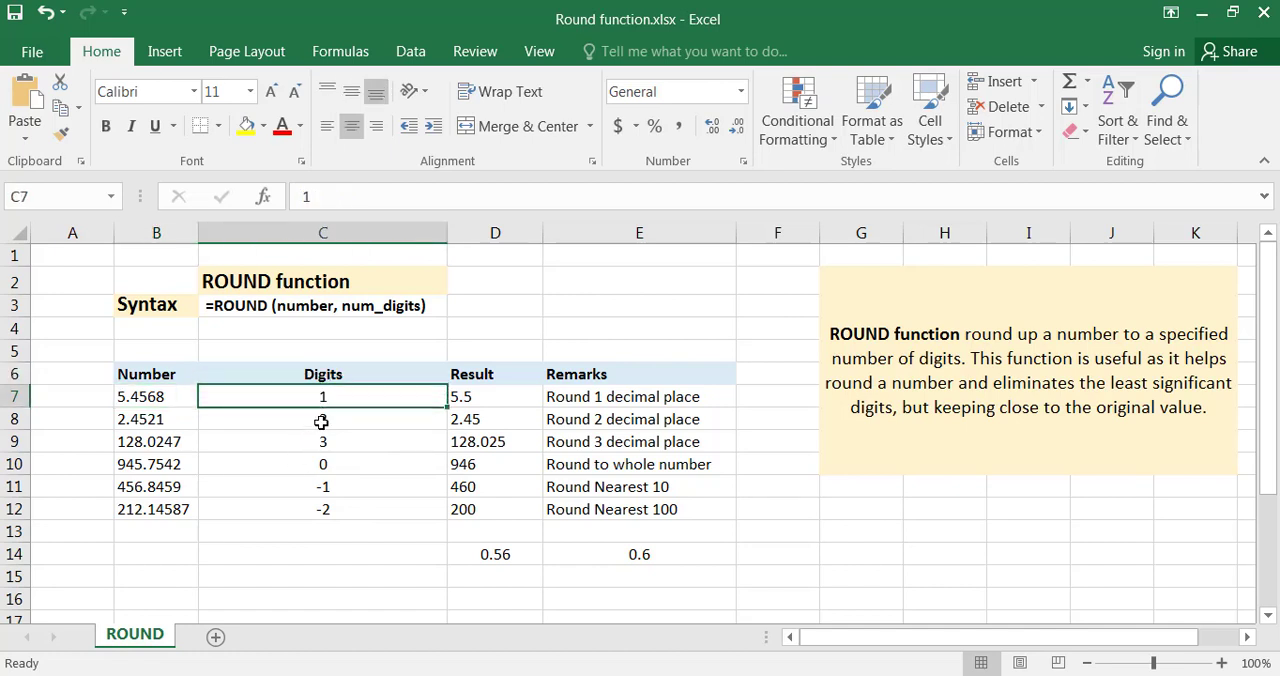
click(321, 422)
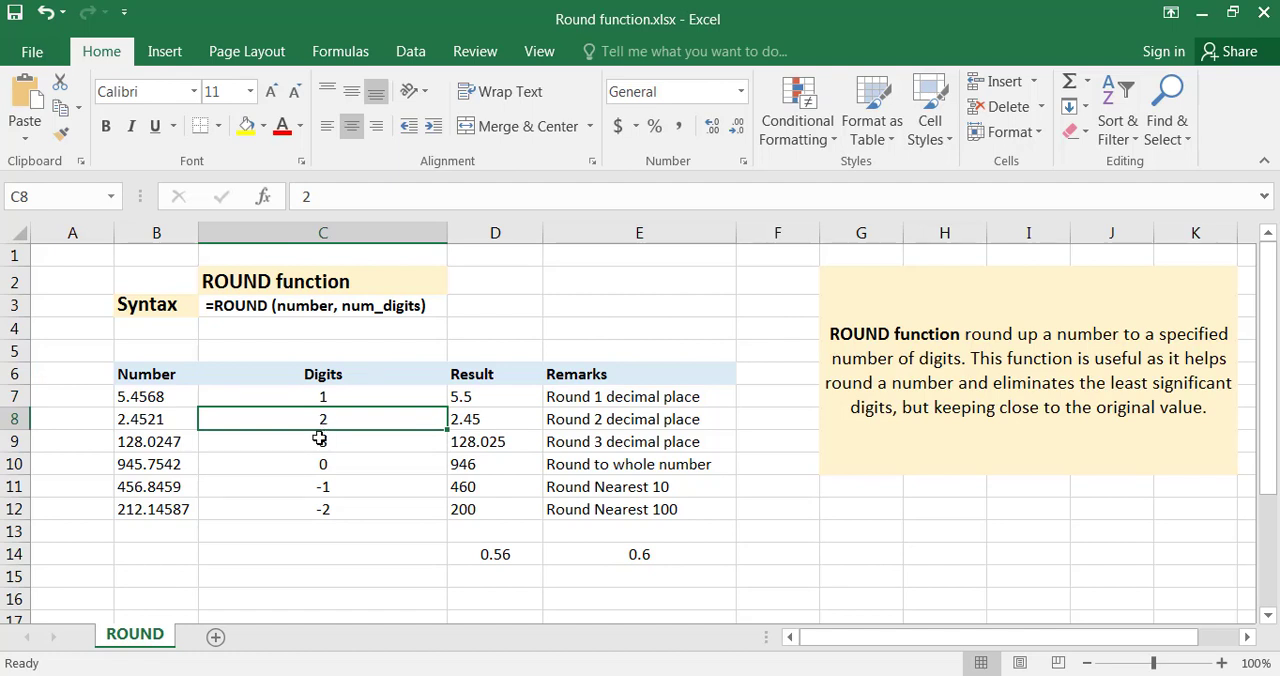
Inspect the number and num_digits arguments of the ROUND formula in D7, and compare its result with the remark in E7.
click(494, 397)
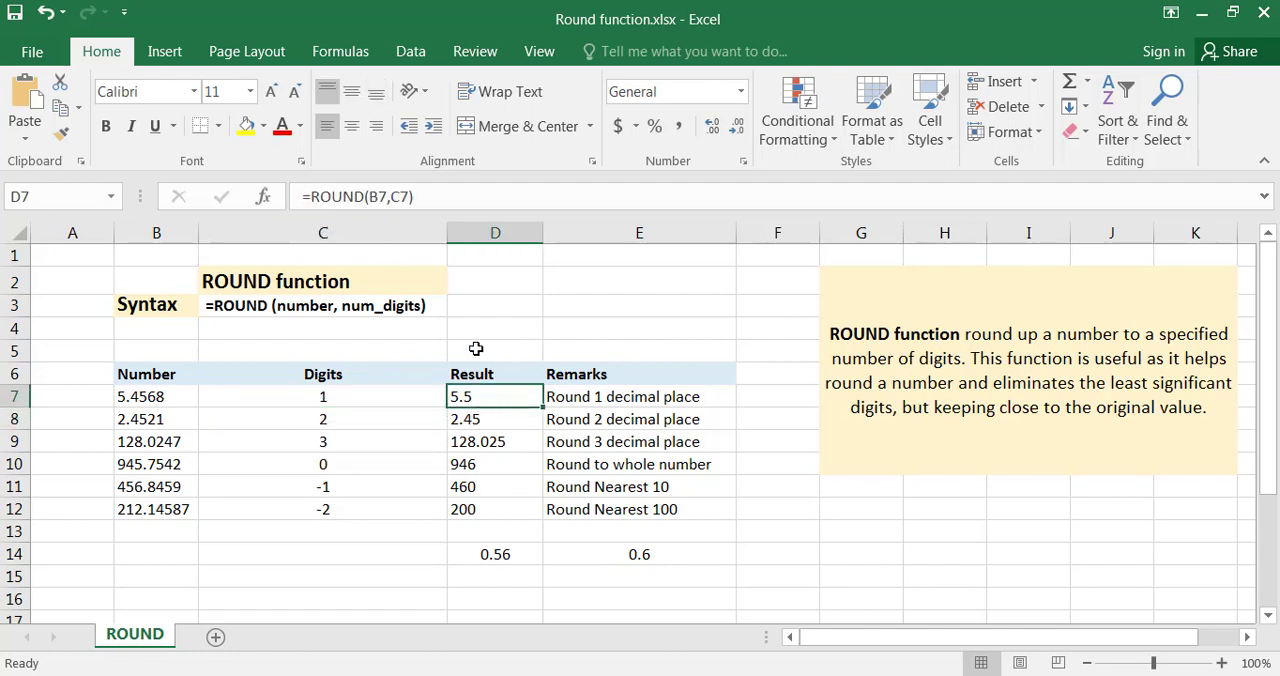
click(383, 198)
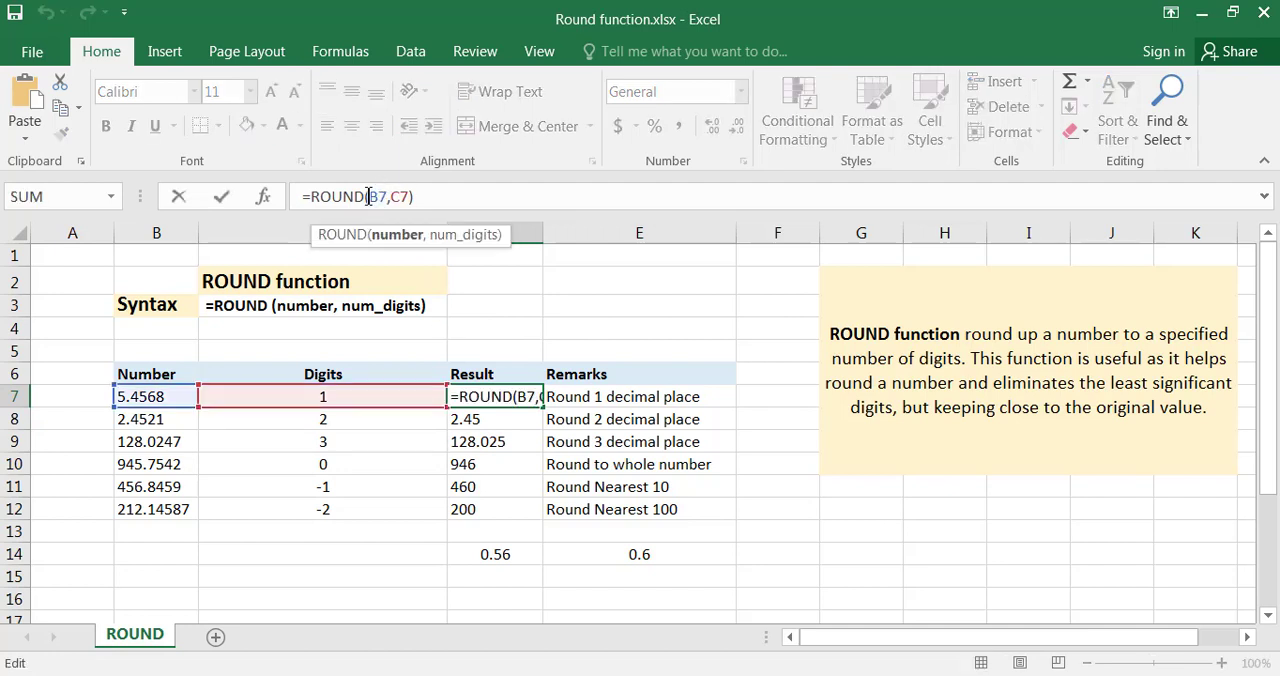
drag(366, 197, 388, 197)
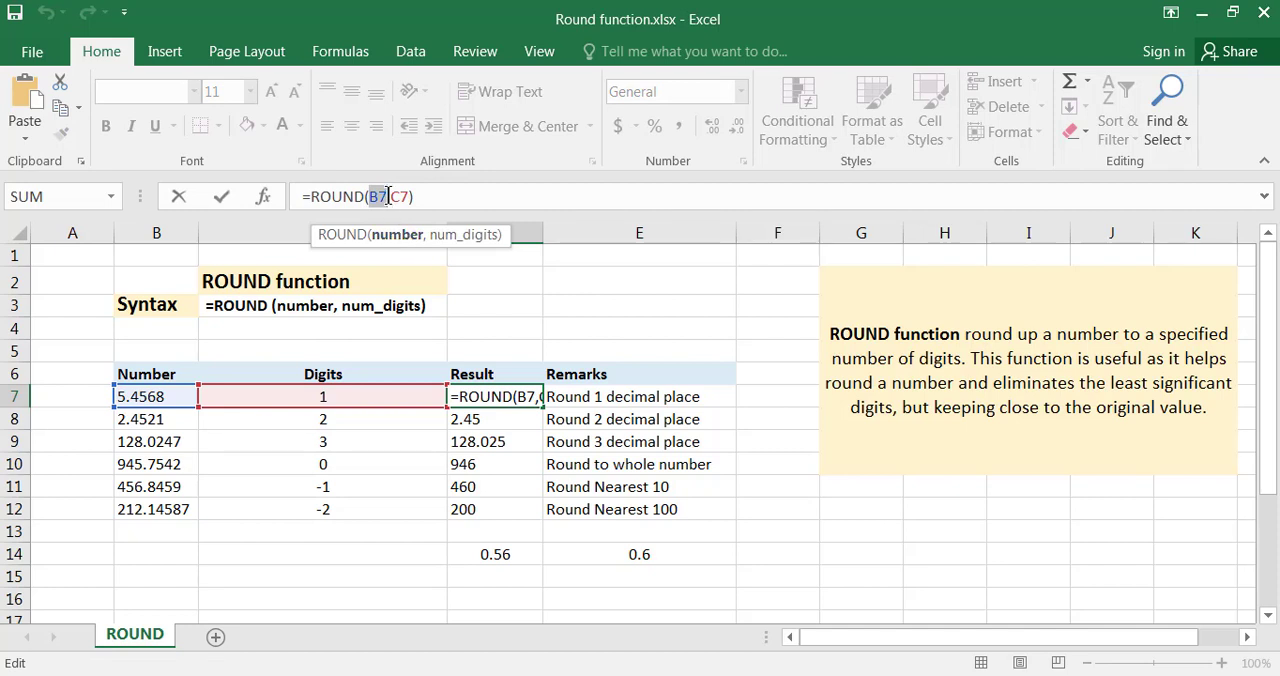
drag(388, 197, 410, 197)
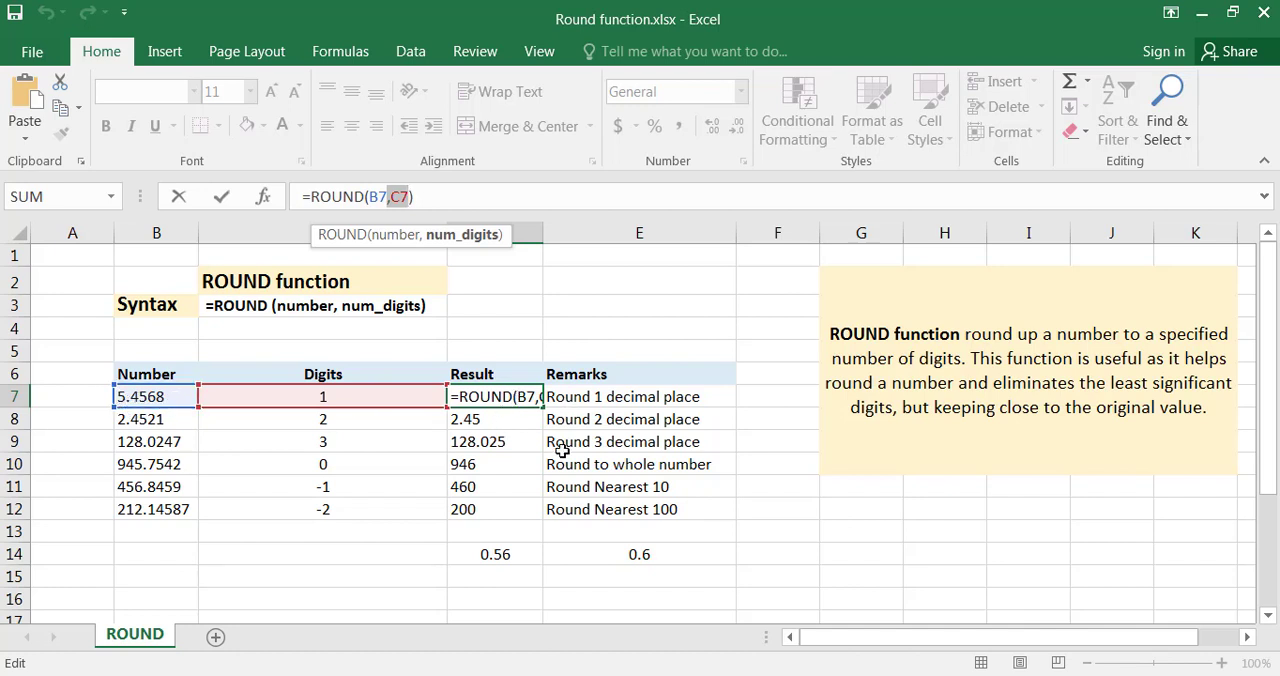
key(Return)
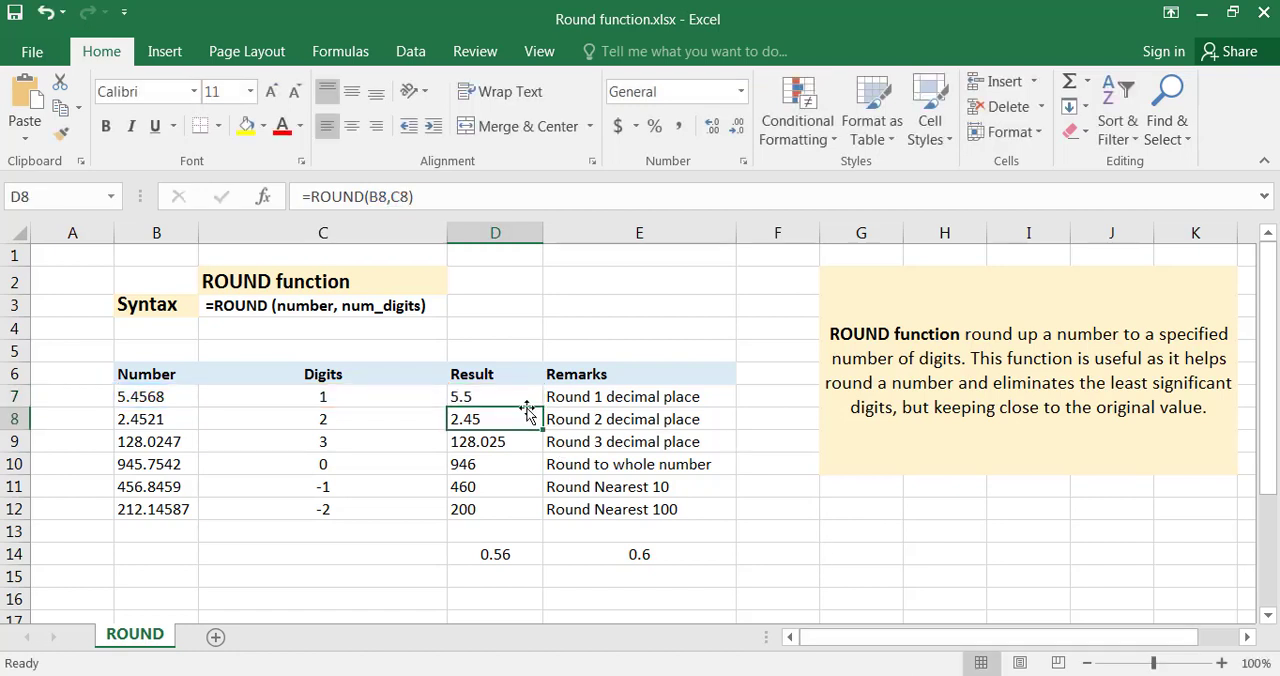
click(517, 400)
click(570, 397)
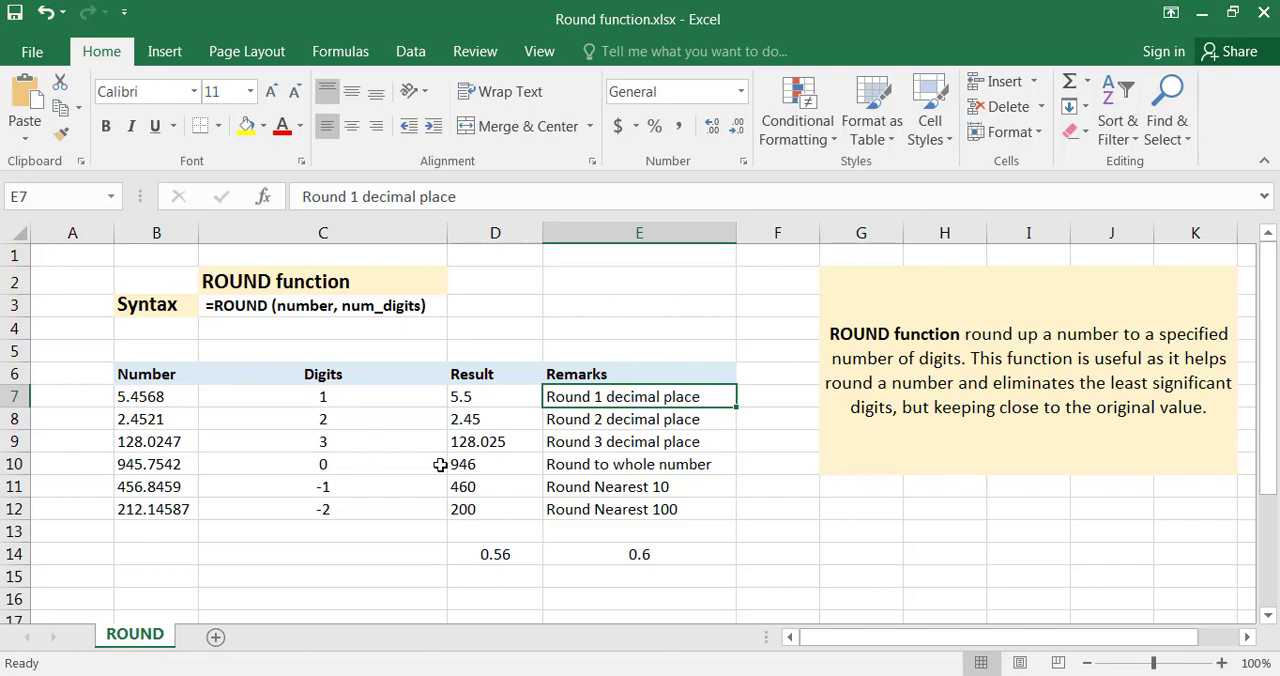
click(513, 406)
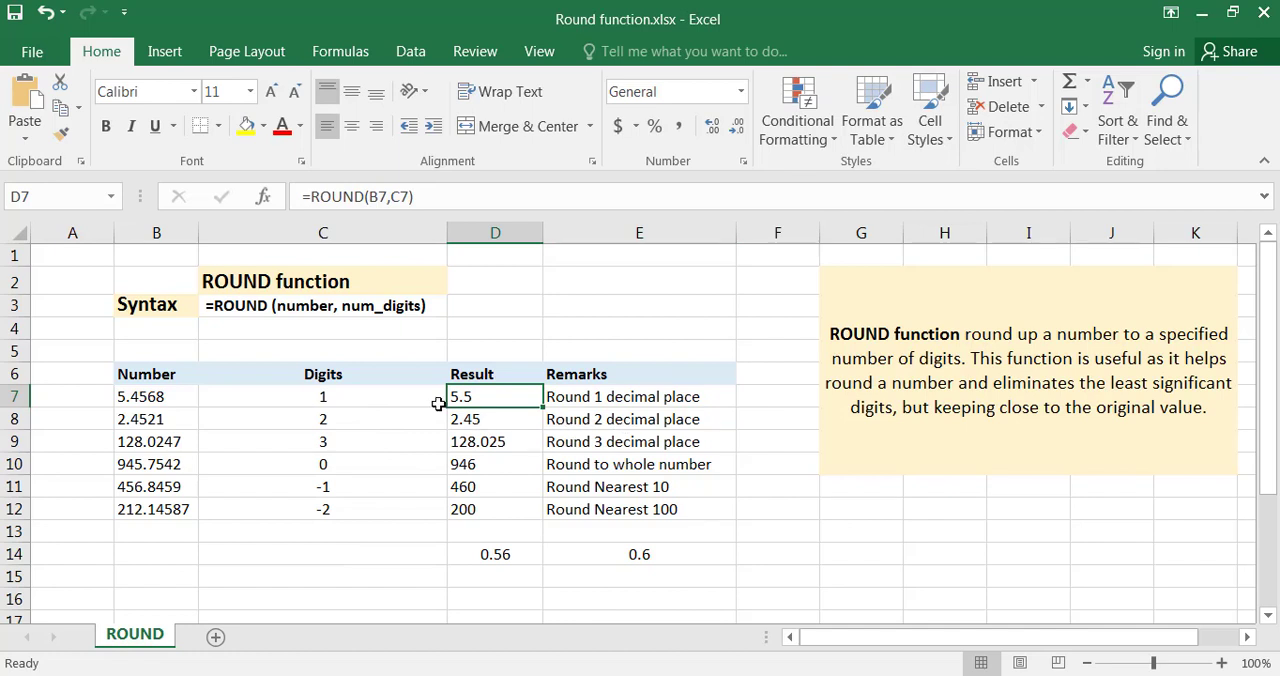
Examine the Digits value in C8 and highlight the decimals of the number in B8 without changing them.
click(357, 412)
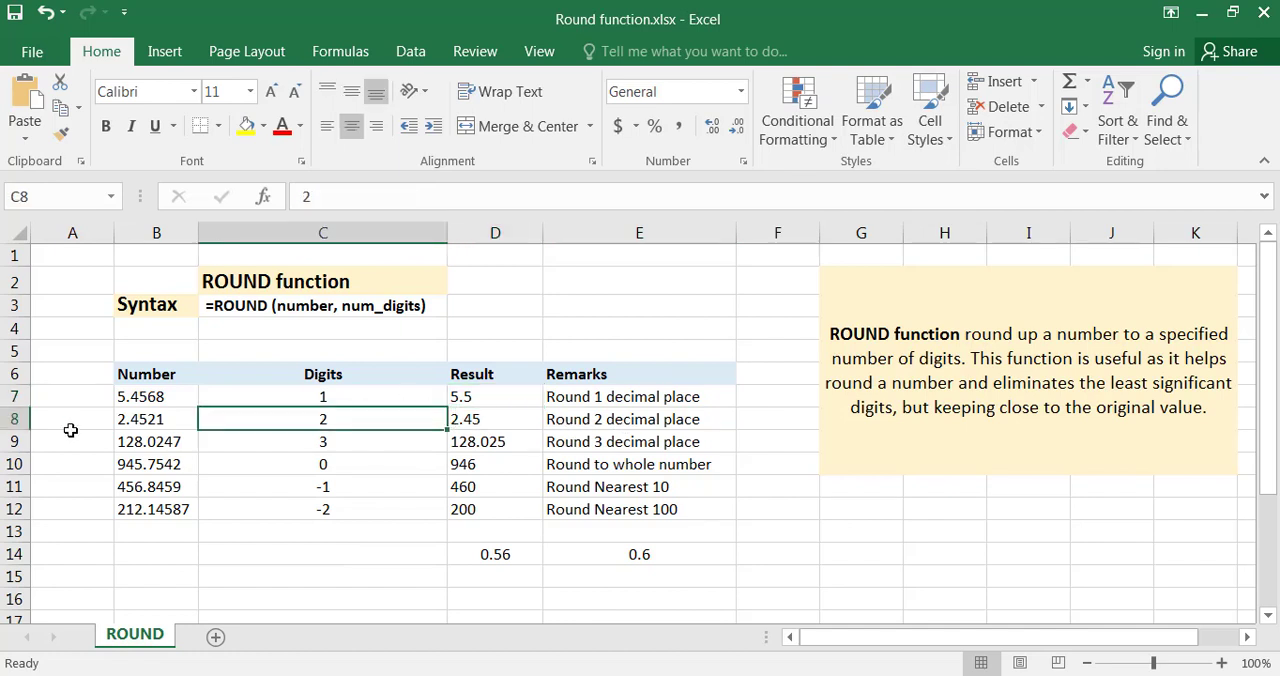
click(124, 421)
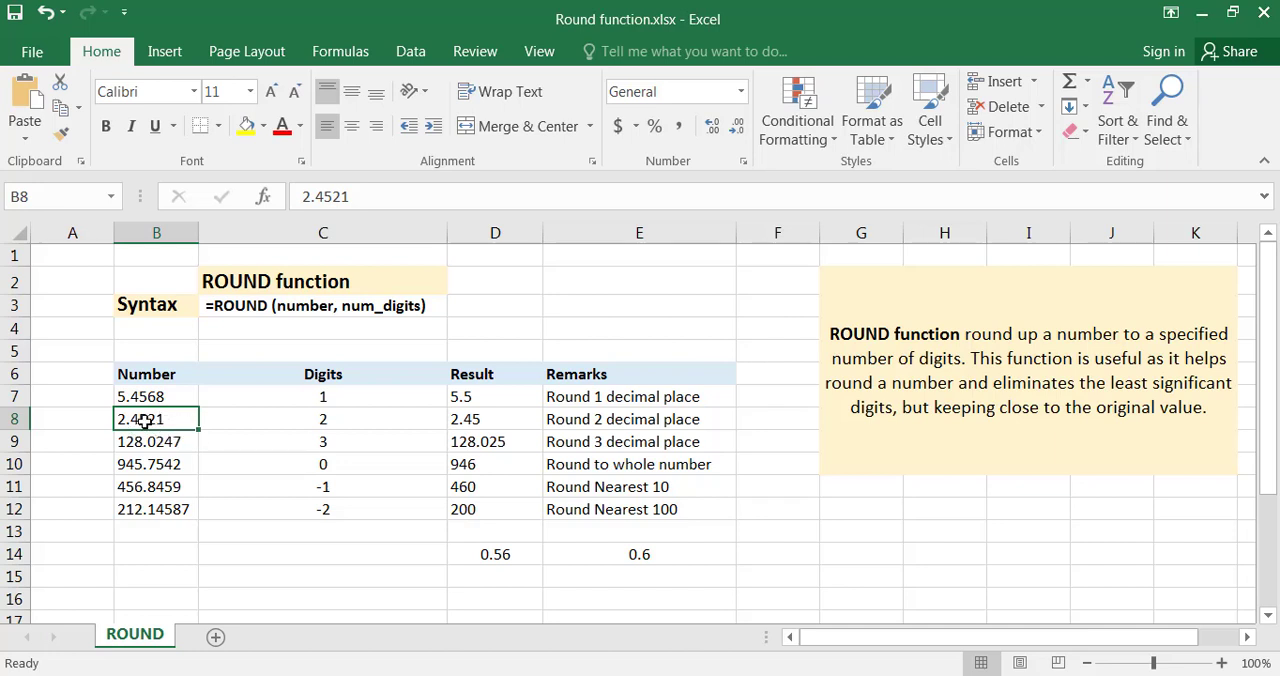
double_click(144, 420)
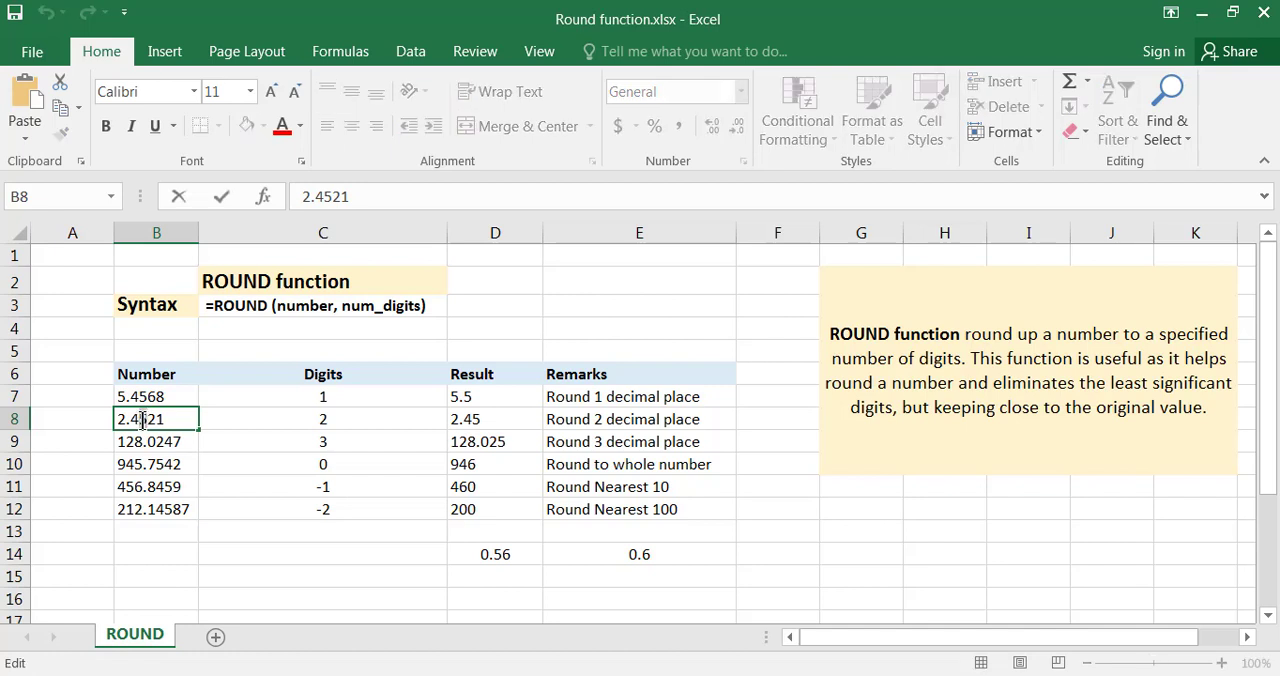
drag(144, 420, 121, 419)
click(135, 419)
drag(139, 419, 165, 421)
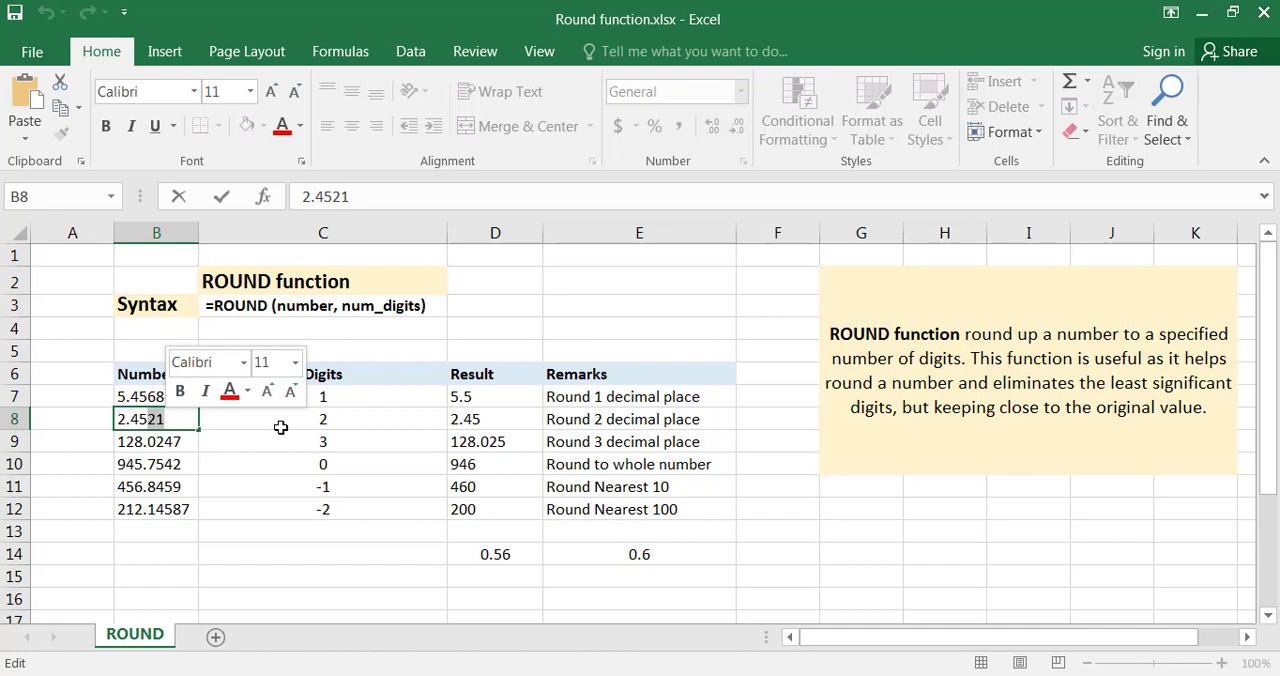
key(Return)
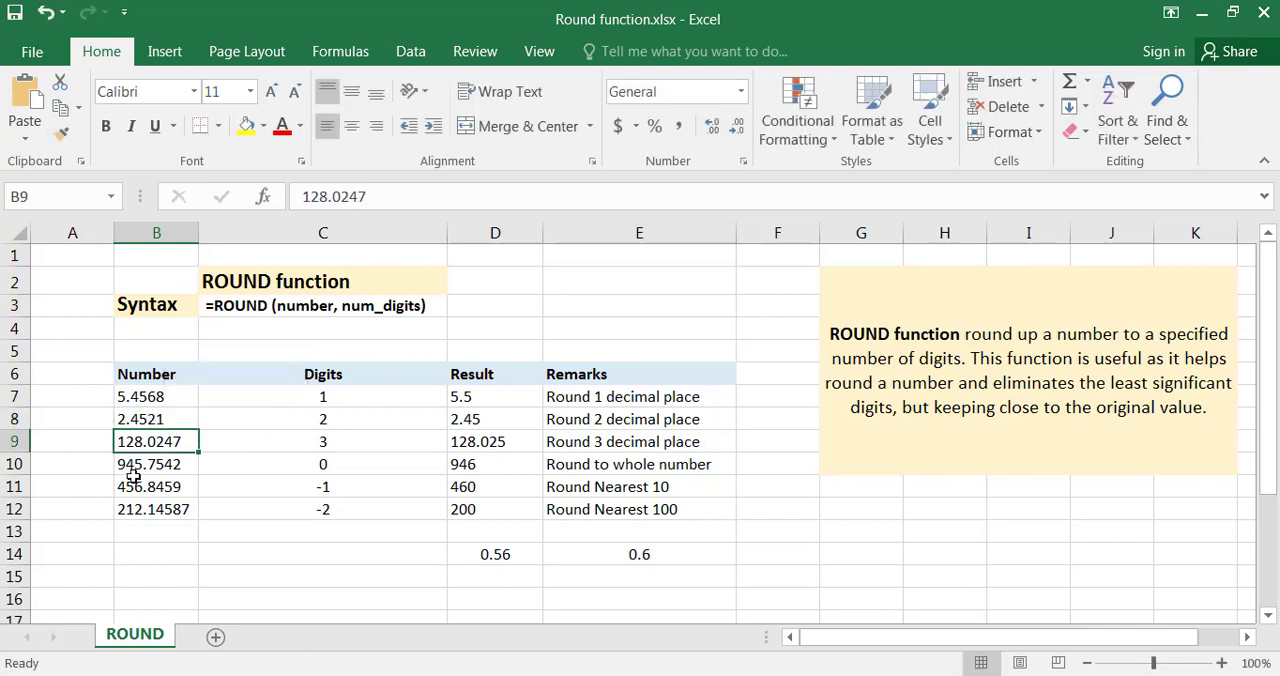
click(116, 421)
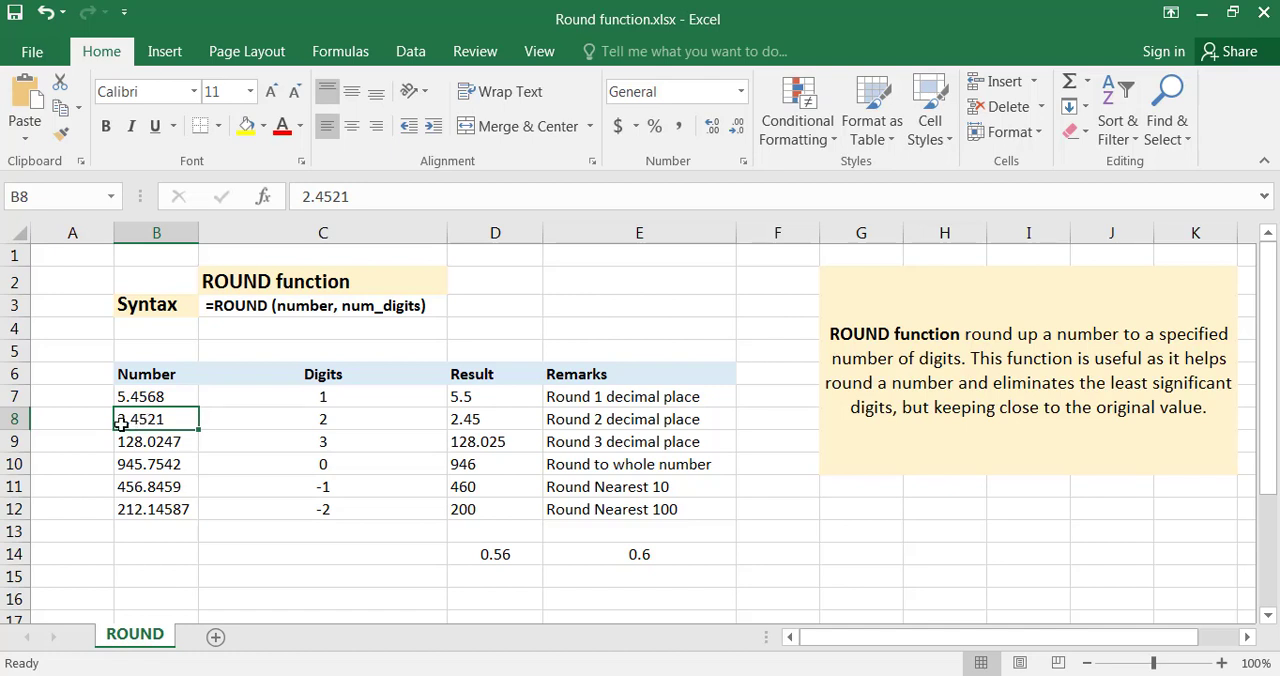
Test one-decimal rounding in row 8 by setting the Digits value in C8 to 1, and restore it to 2.
click(324, 421)
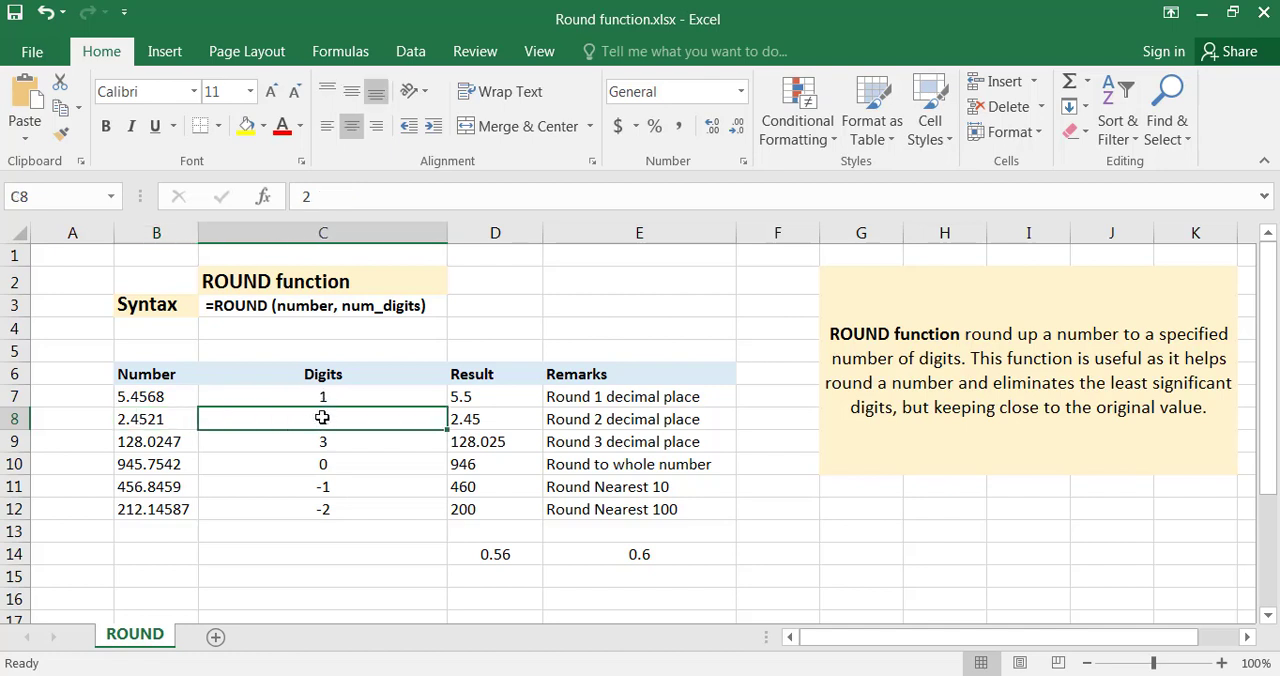
text(1)
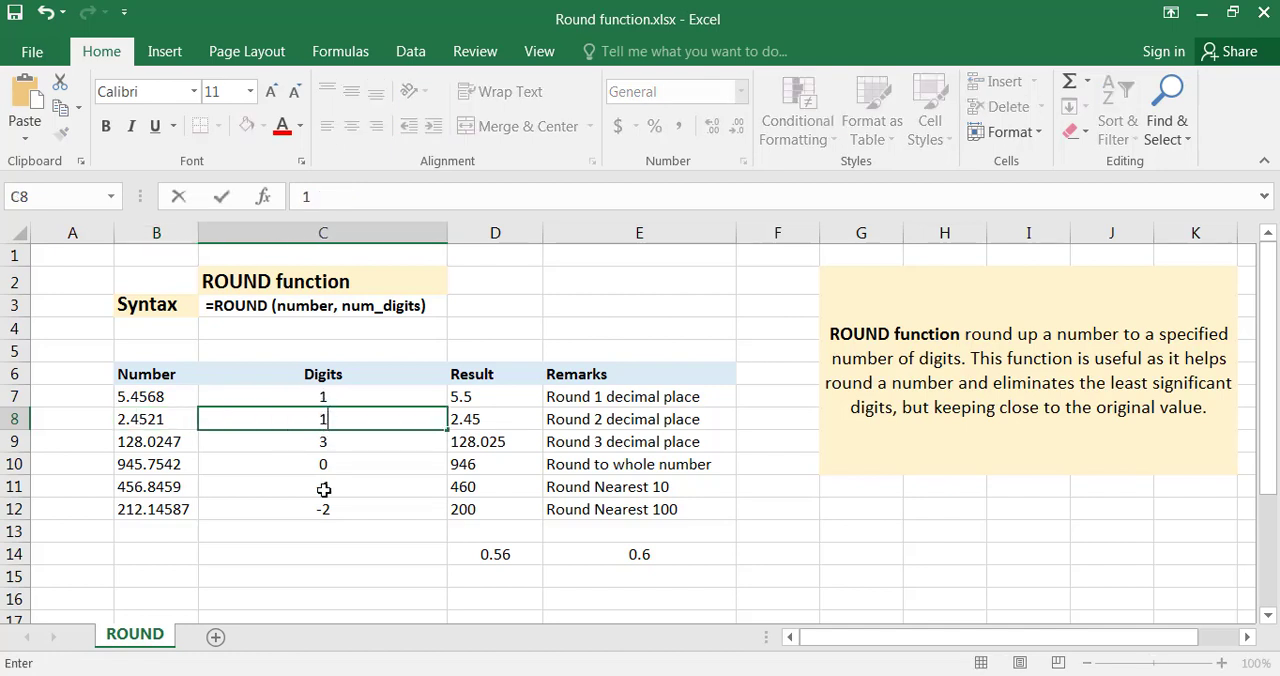
click(322, 508)
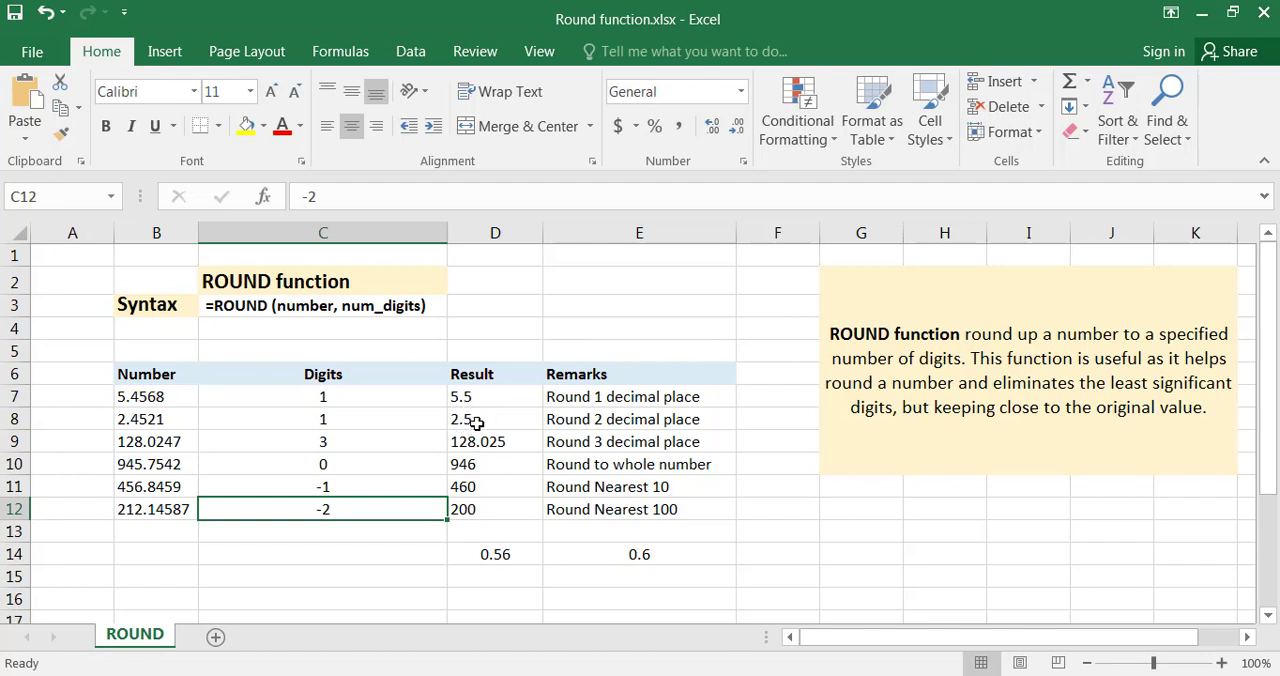
click(345, 418)
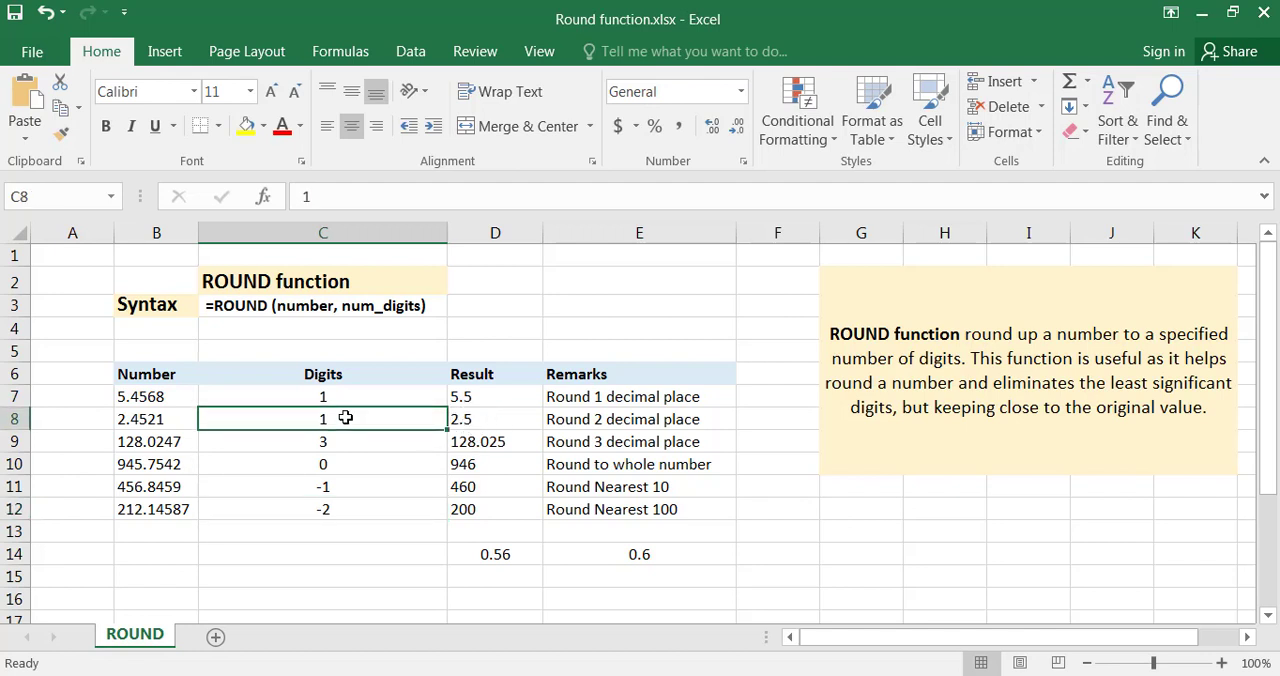
text(2)
click(370, 486)
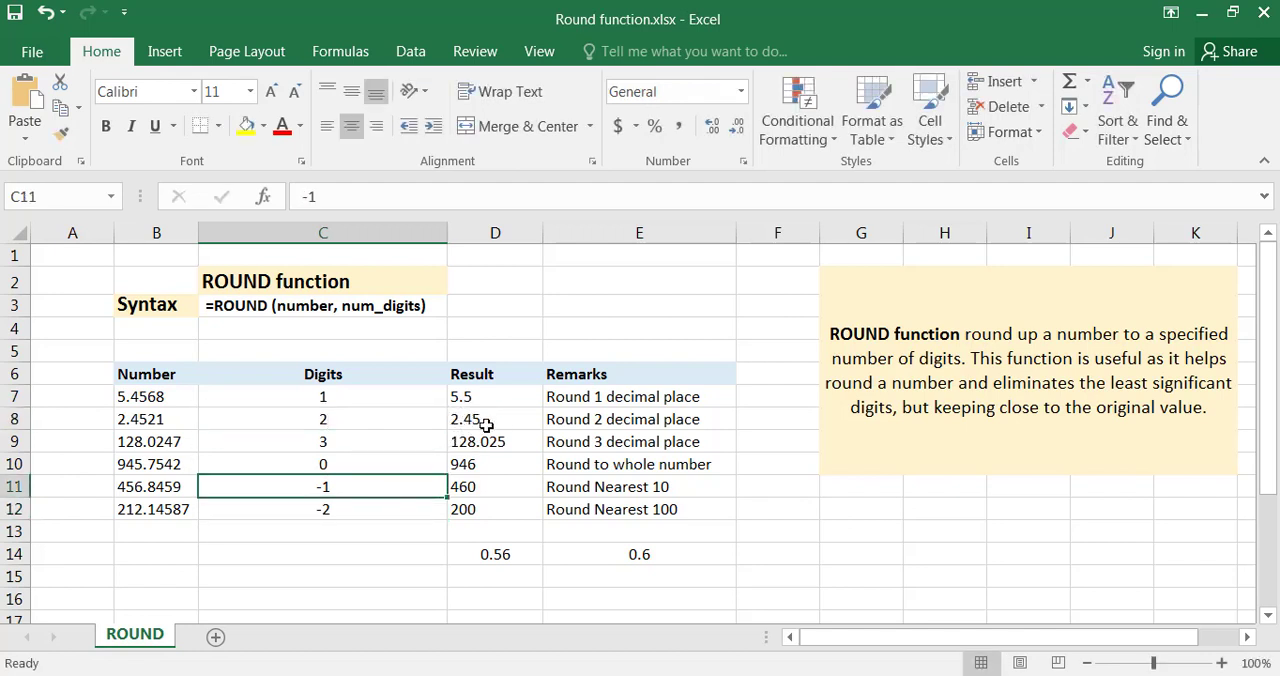
Highlight the last two decimals of the number in B8 to see which digits the rounding drops, leaving the cell unedited.
click(172, 421)
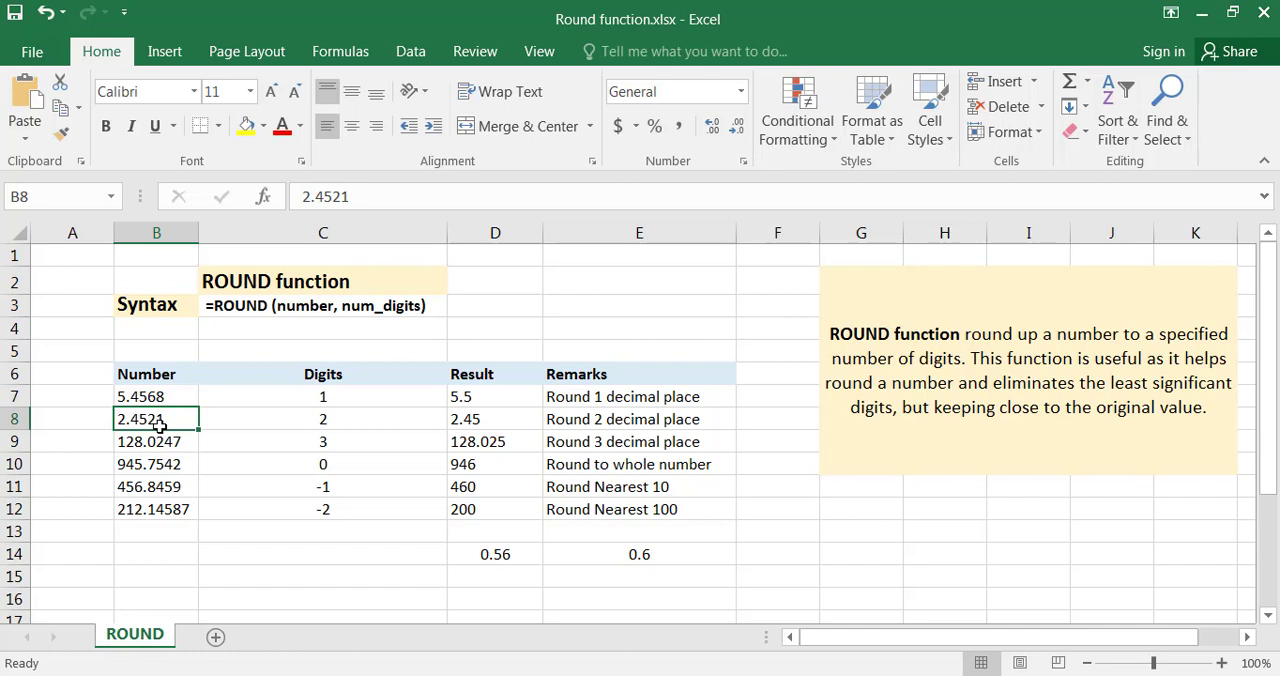
double_click(171, 421)
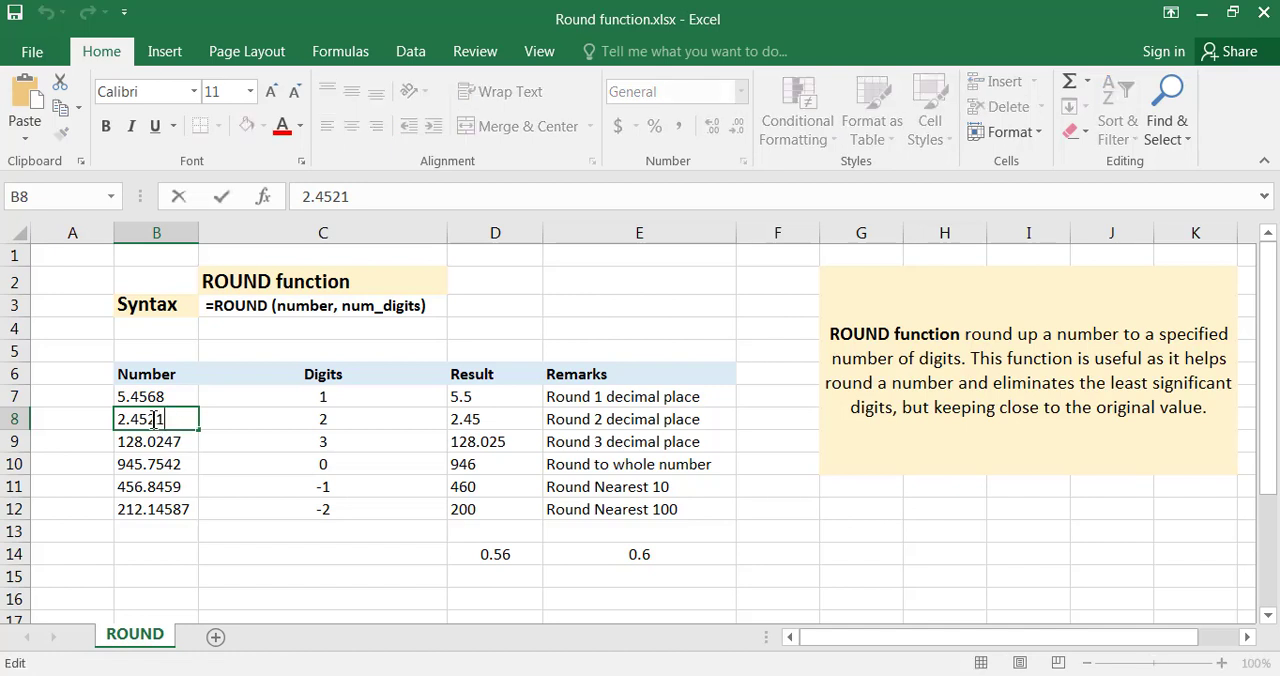
drag(161, 420, 147, 420)
key(Escape)
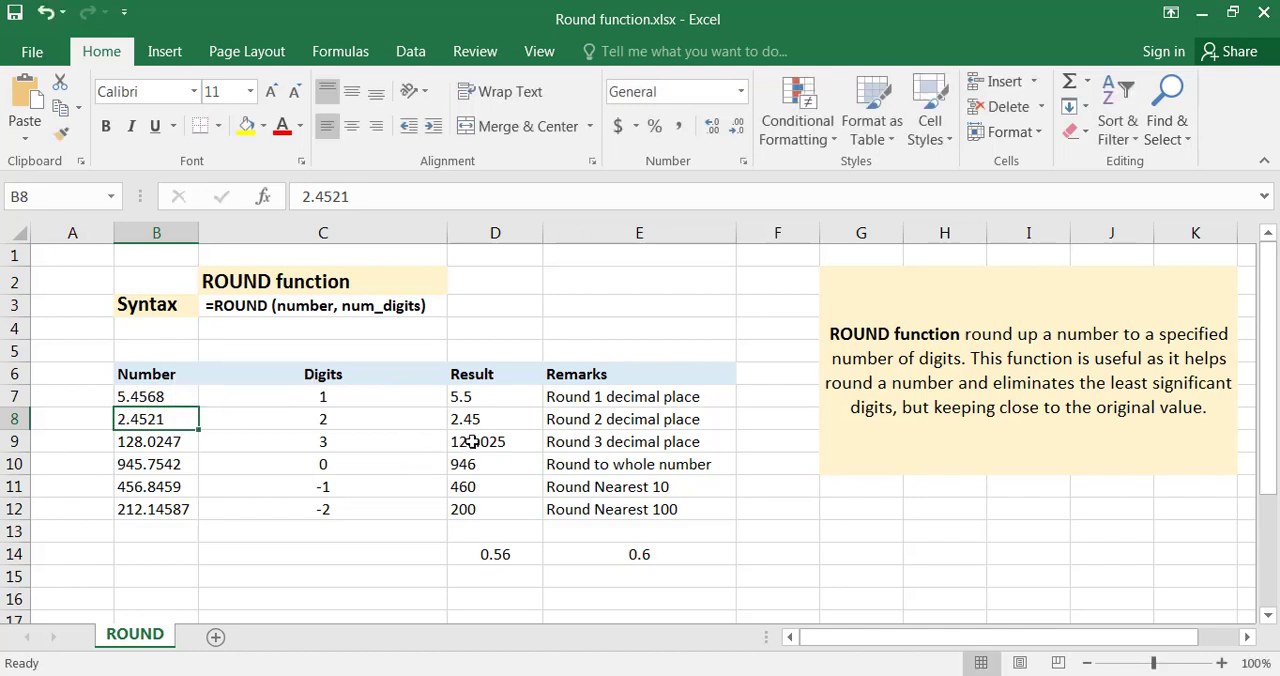
Examine the third and fourth decimals of the number in B9, and compare the ROUND result in D9 with the remark in E9.
click(163, 437)
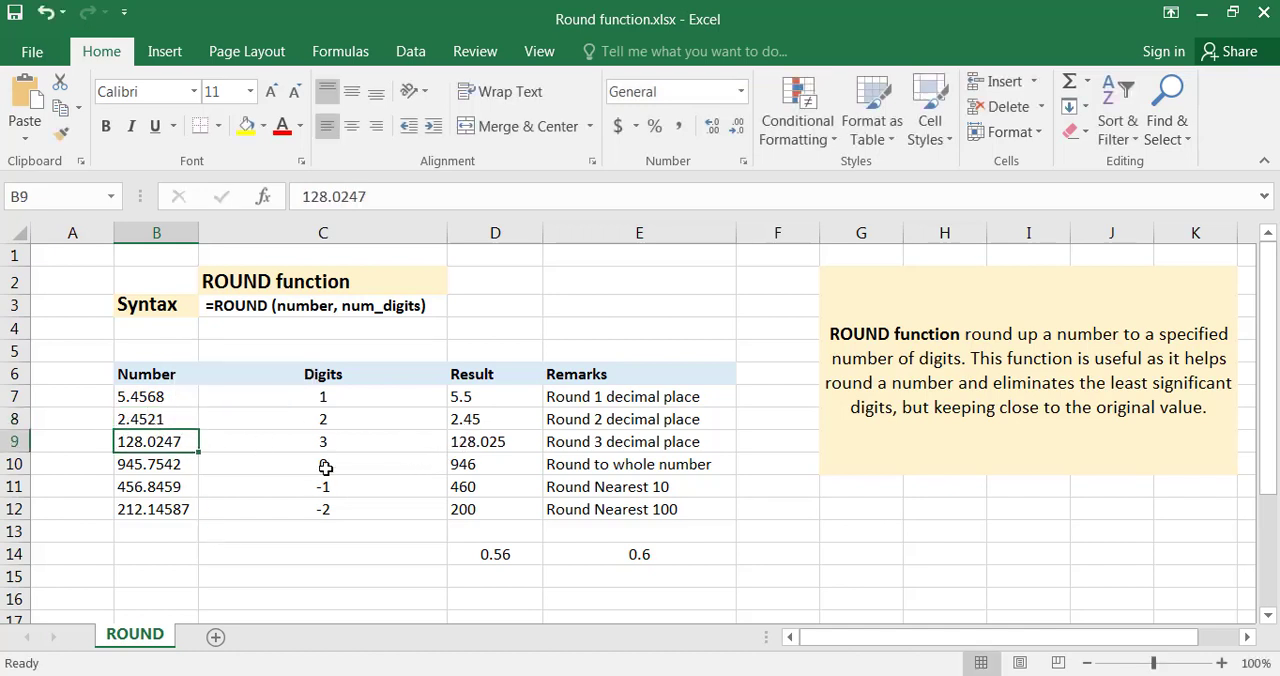
double_click(147, 445)
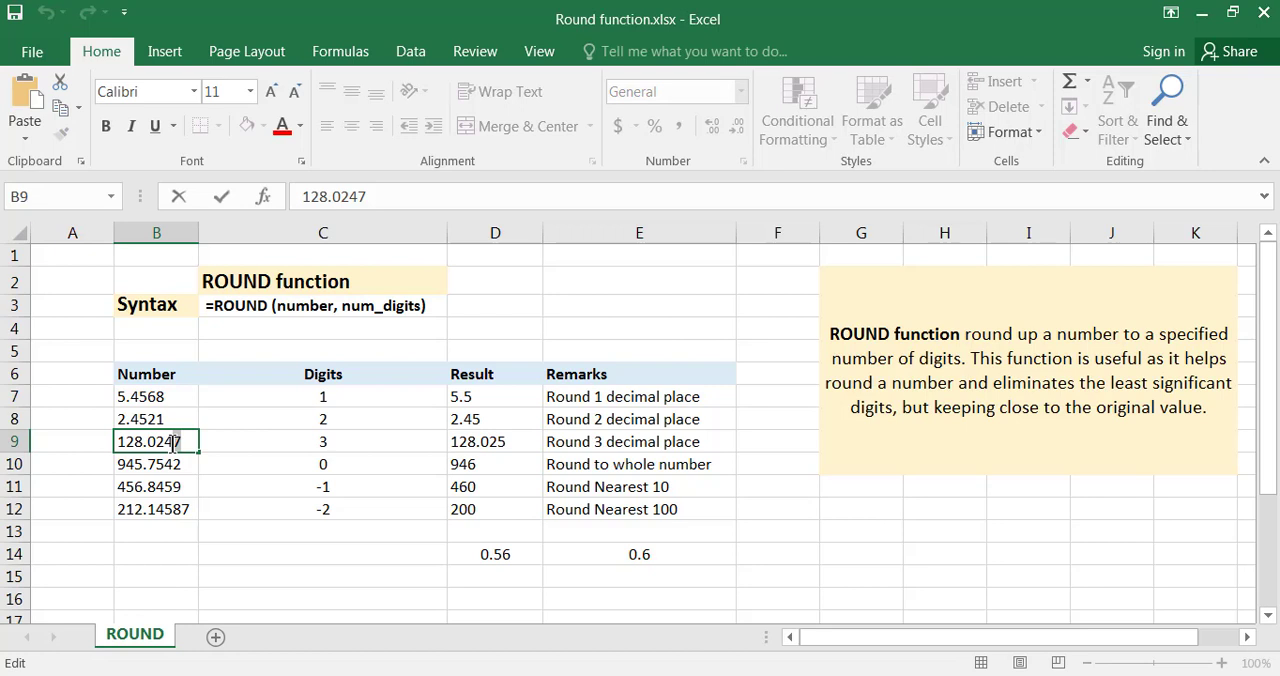
drag(174, 441, 168, 445)
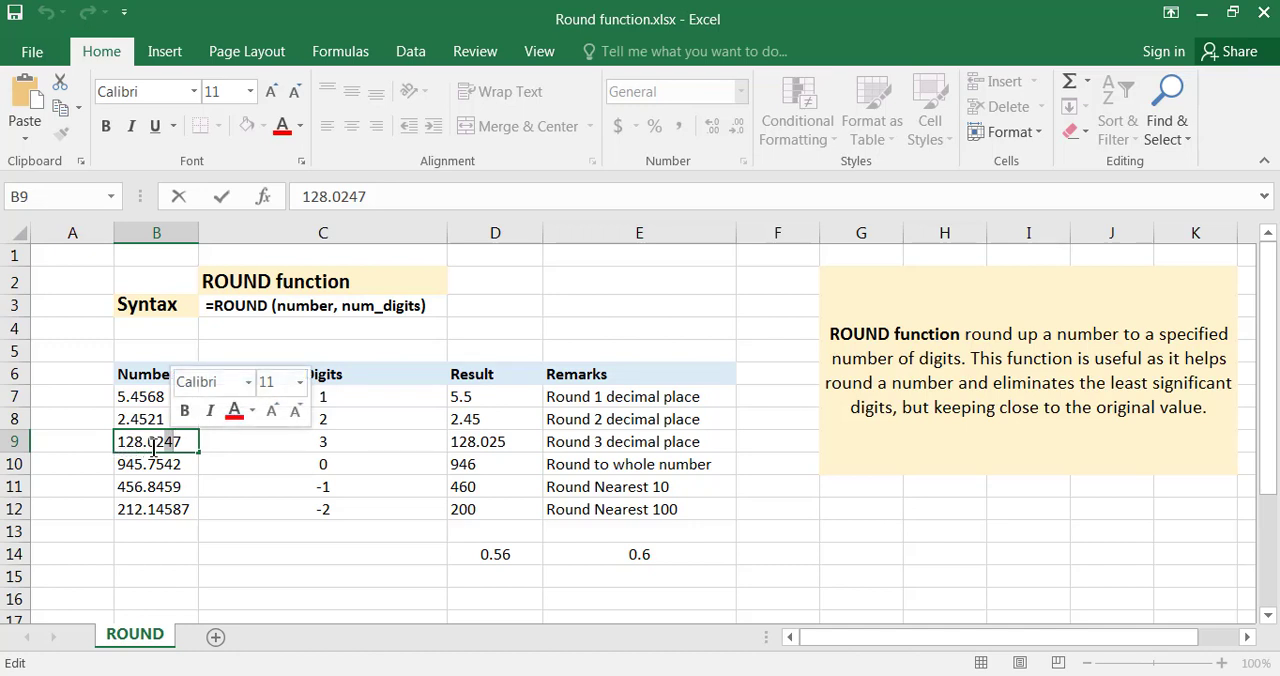
key(Escape)
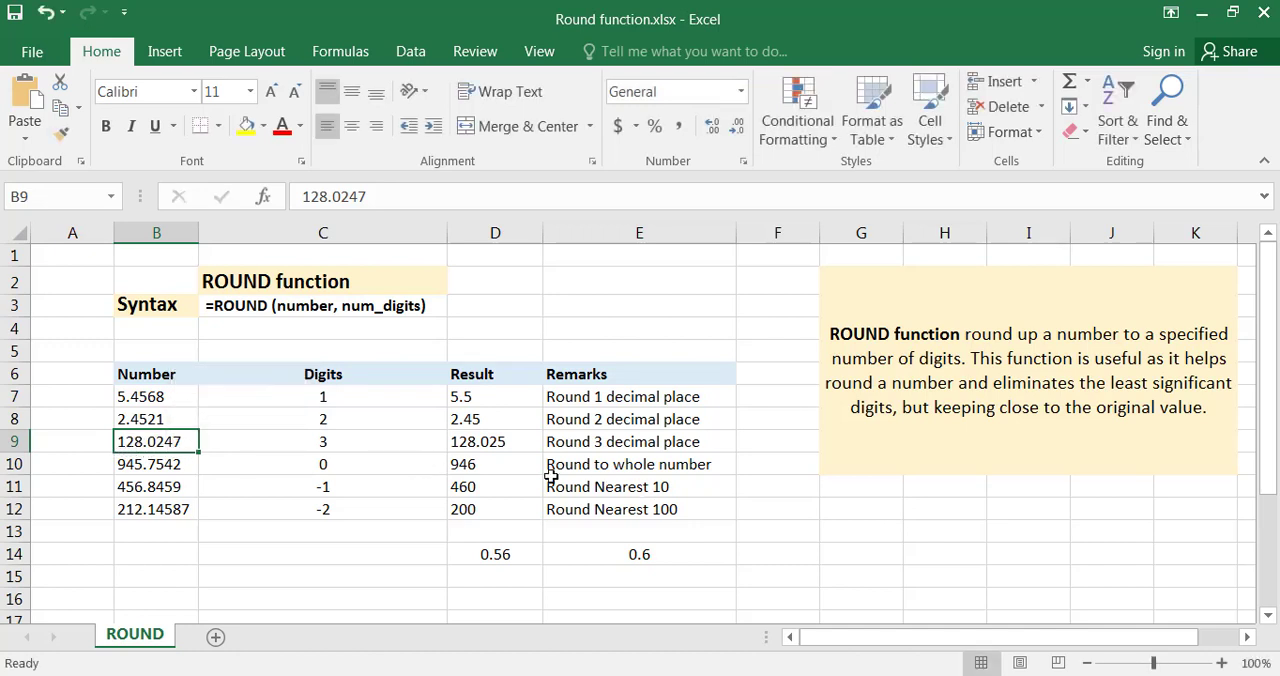
click(502, 450)
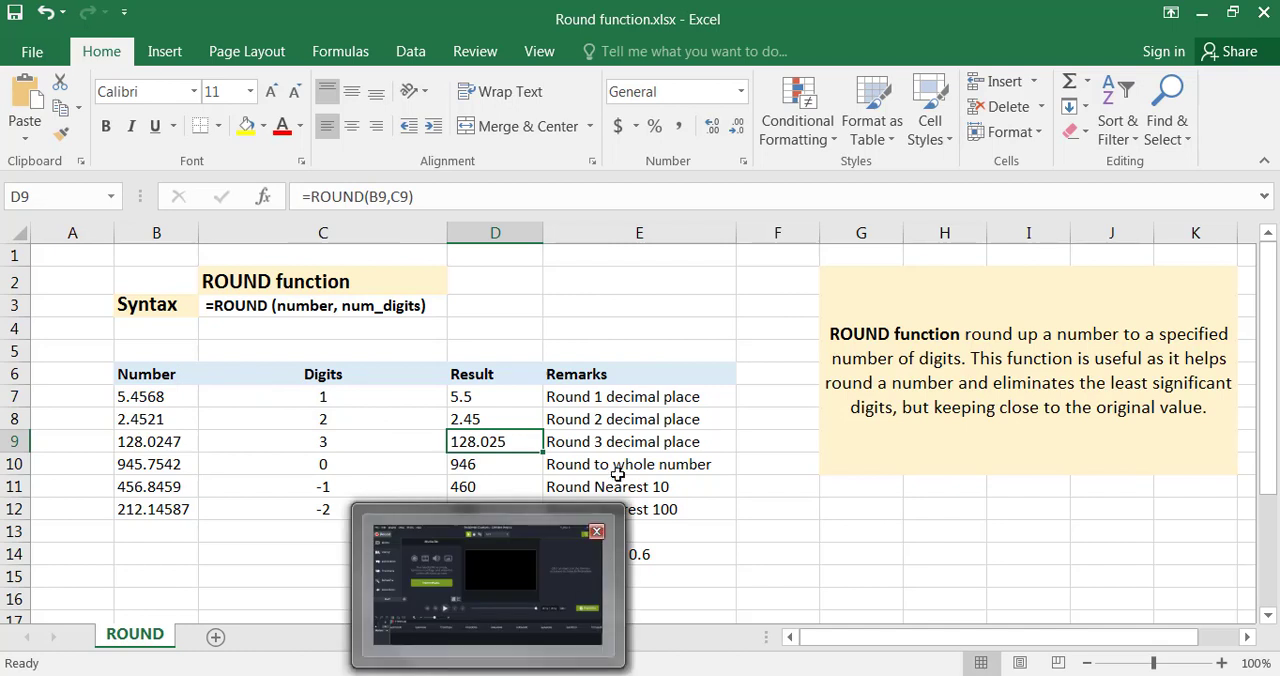
click(586, 425)
click(590, 441)
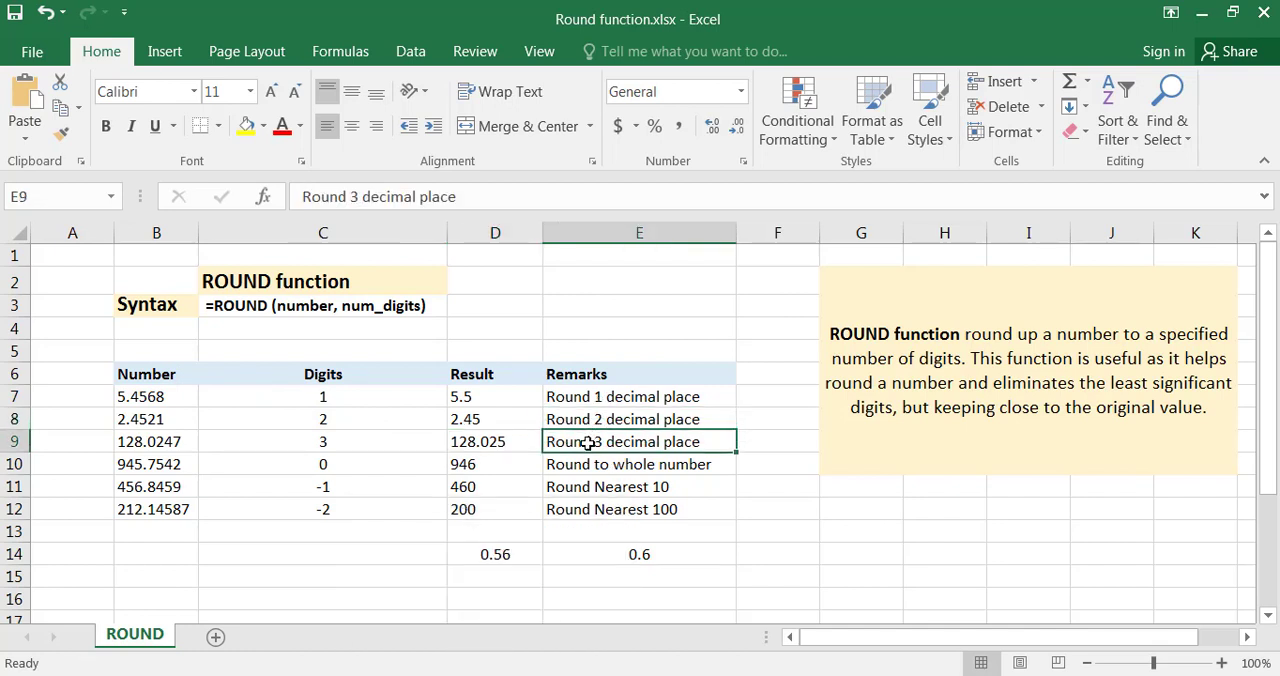
click(470, 441)
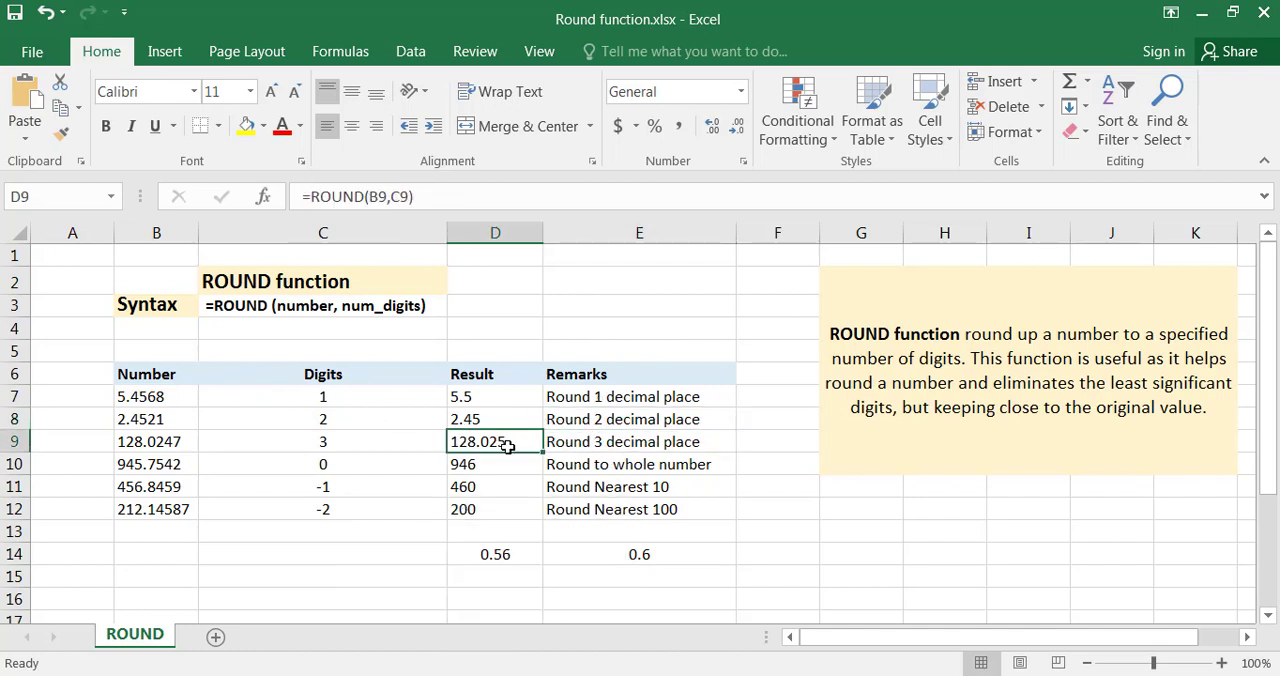
click(562, 446)
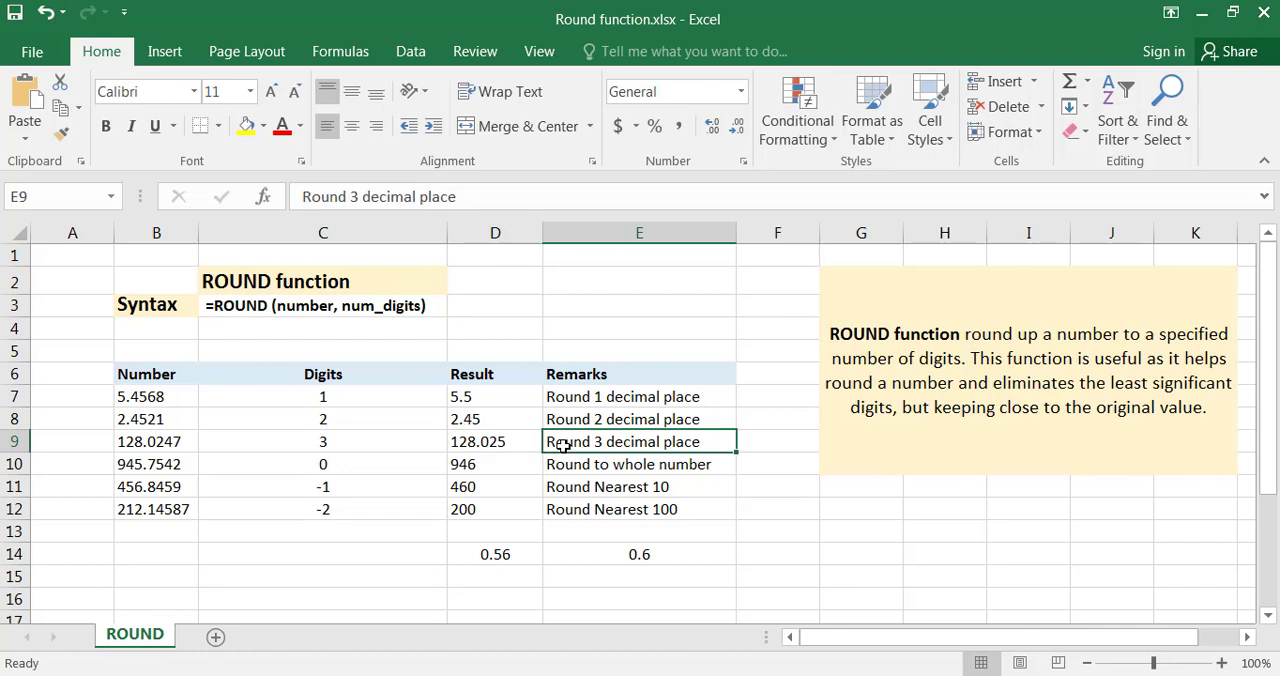
Examine the decimal part of the number in B10 and the ROUND formula in D10 that rounds it to a whole number.
click(128, 468)
click(140, 487)
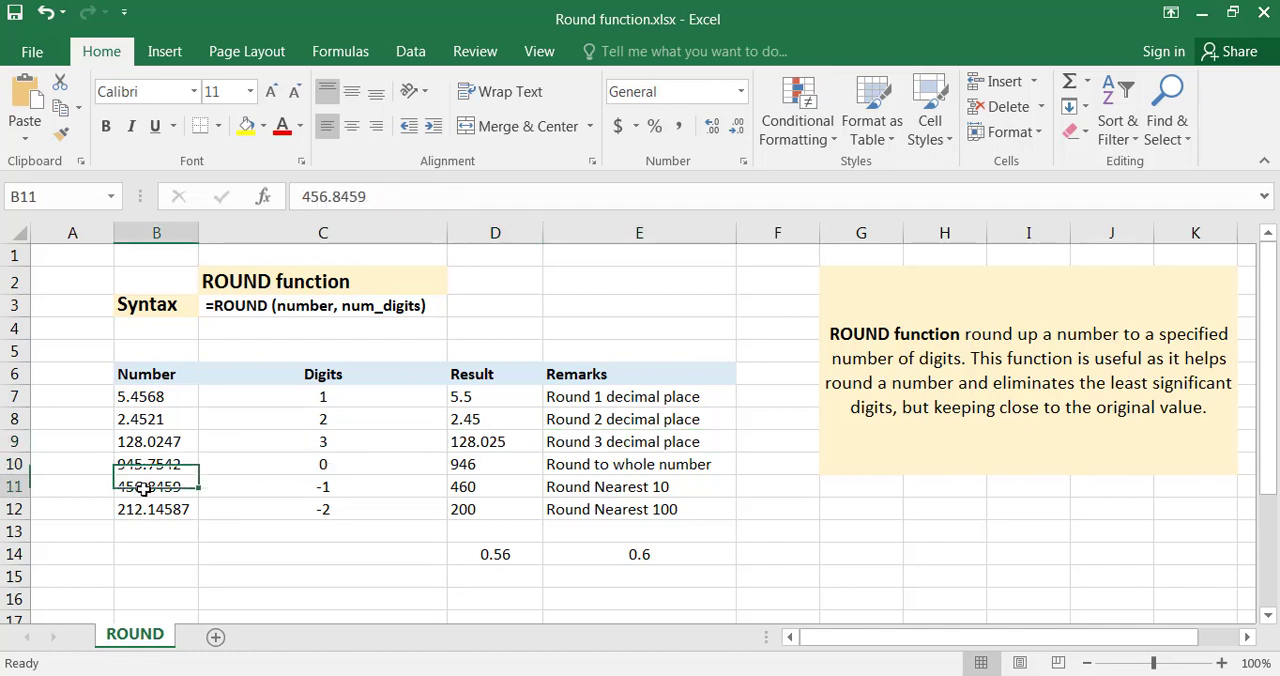
click(194, 464)
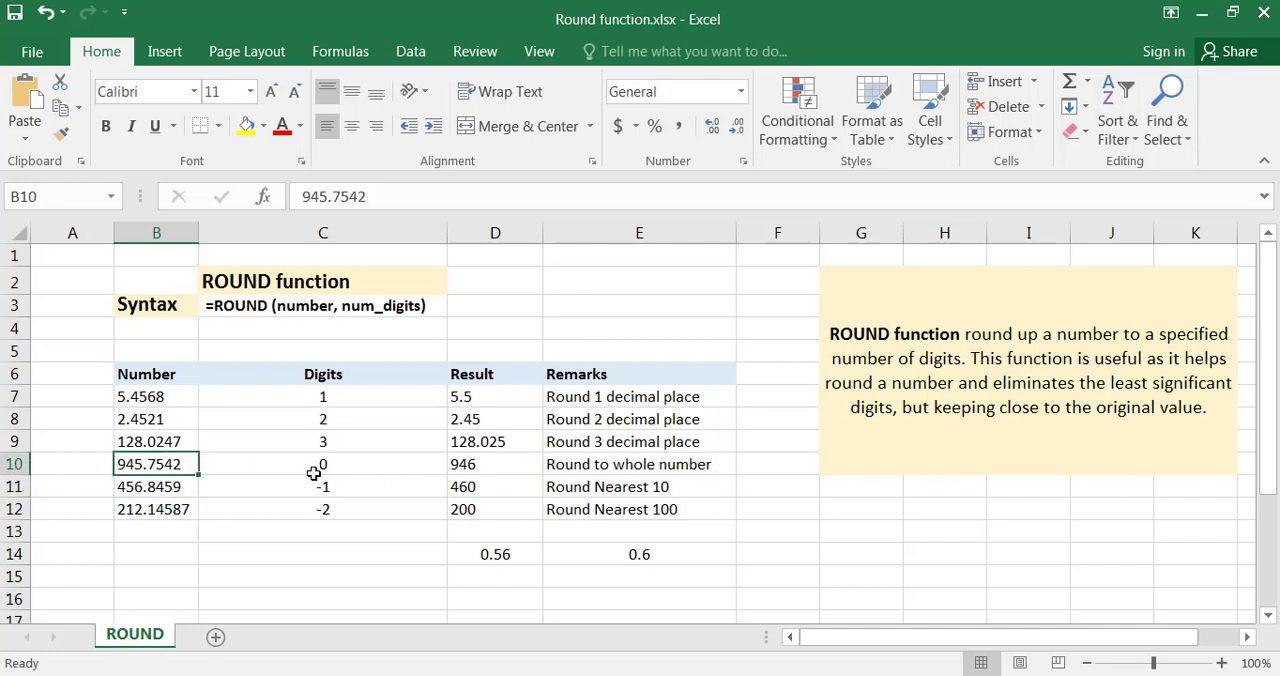
double_click(146, 464)
drag(147, 464, 186, 464)
key(Escape)
click(472, 468)
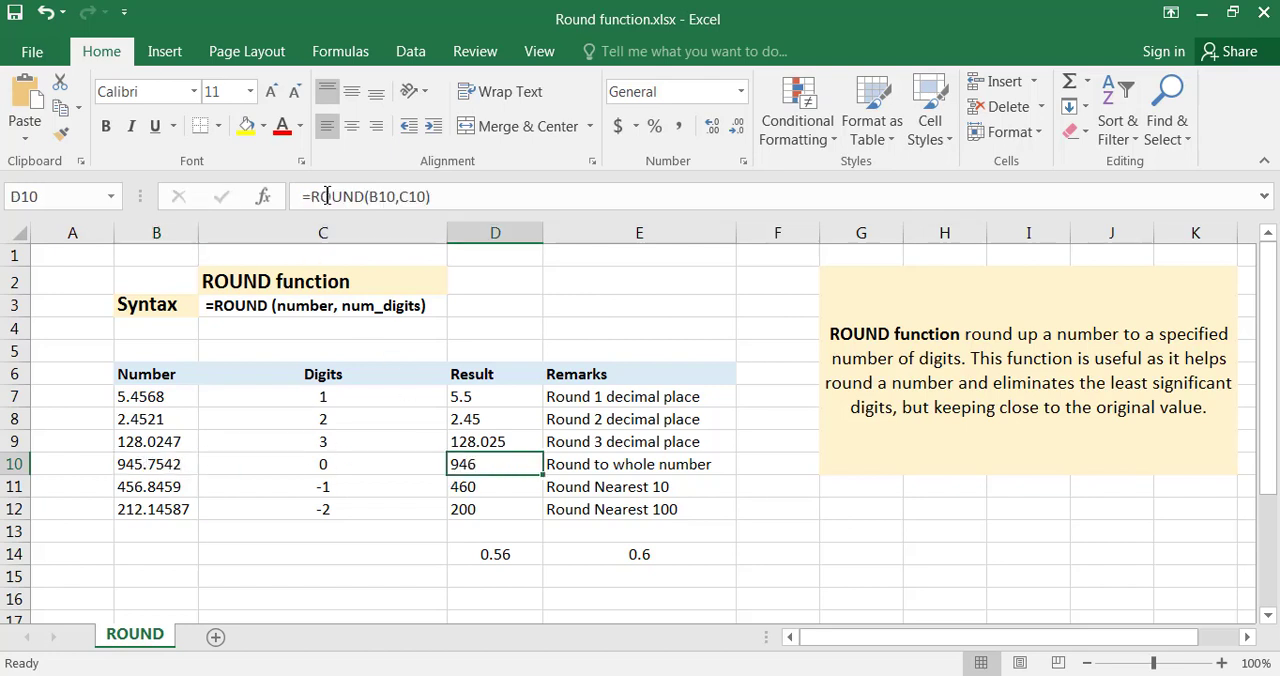
Inspect which cells the ROUND formula in D10 references, and compare the number in B10 with its rounded result.
click(377, 196)
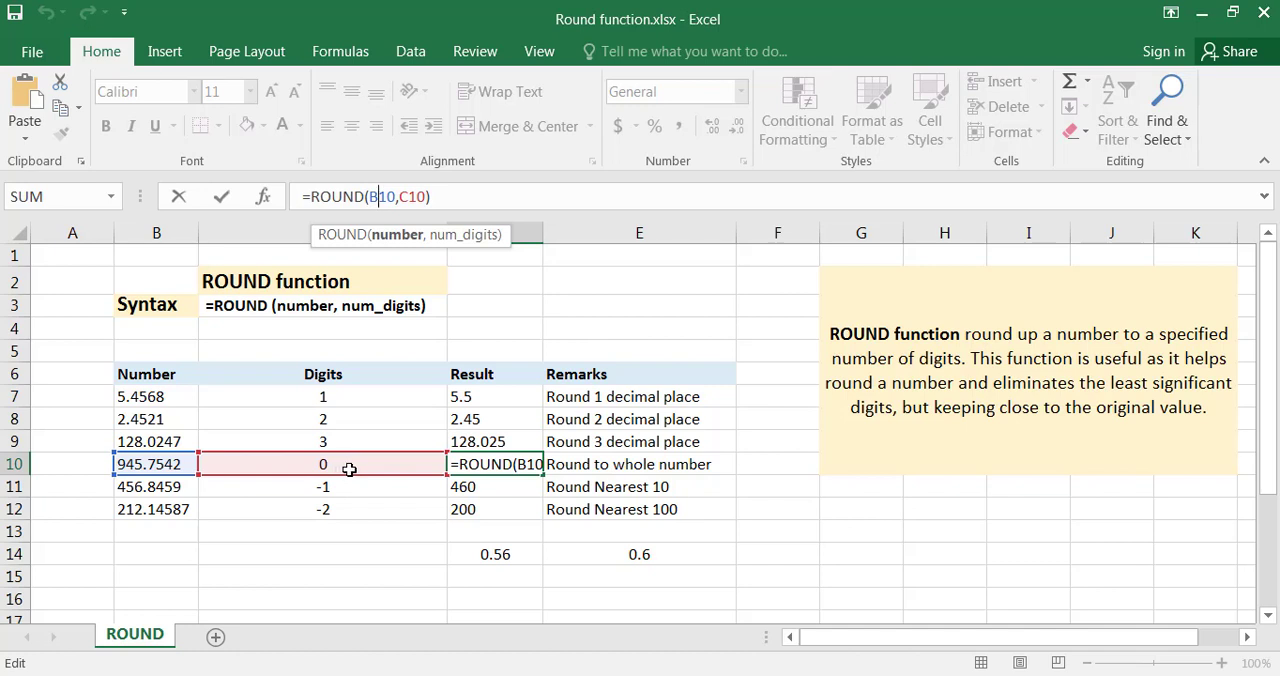
key(ctrl+Return)
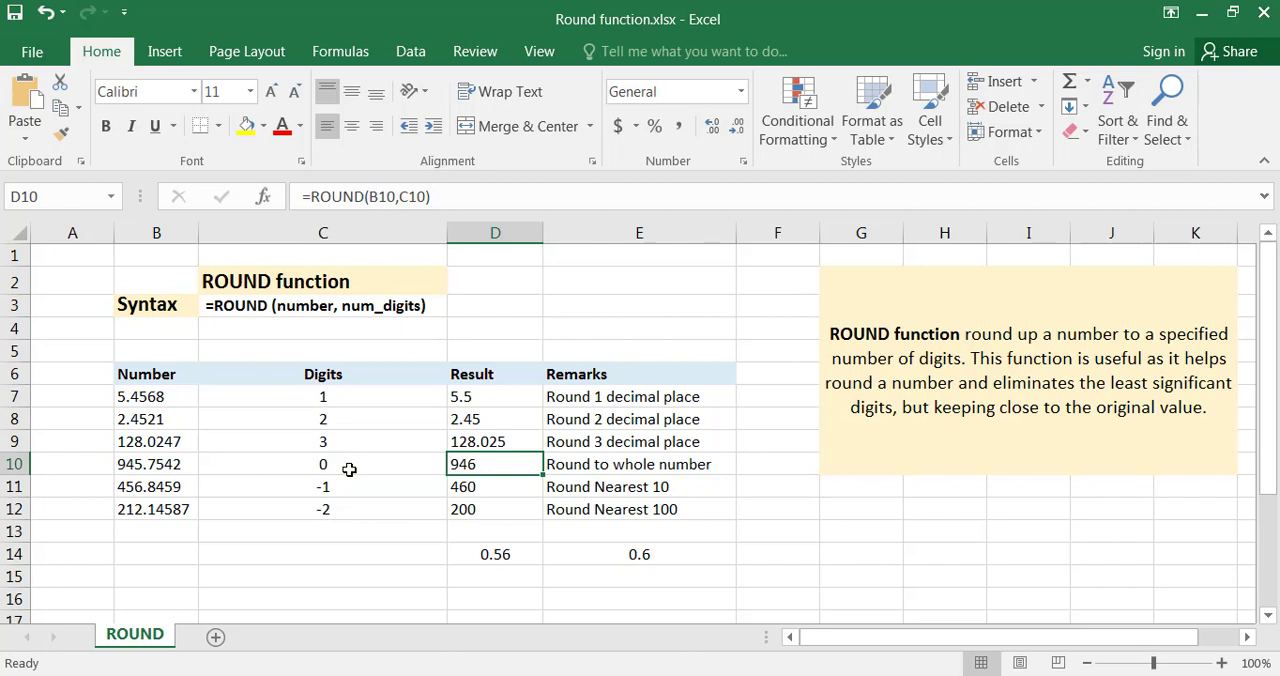
click(177, 465)
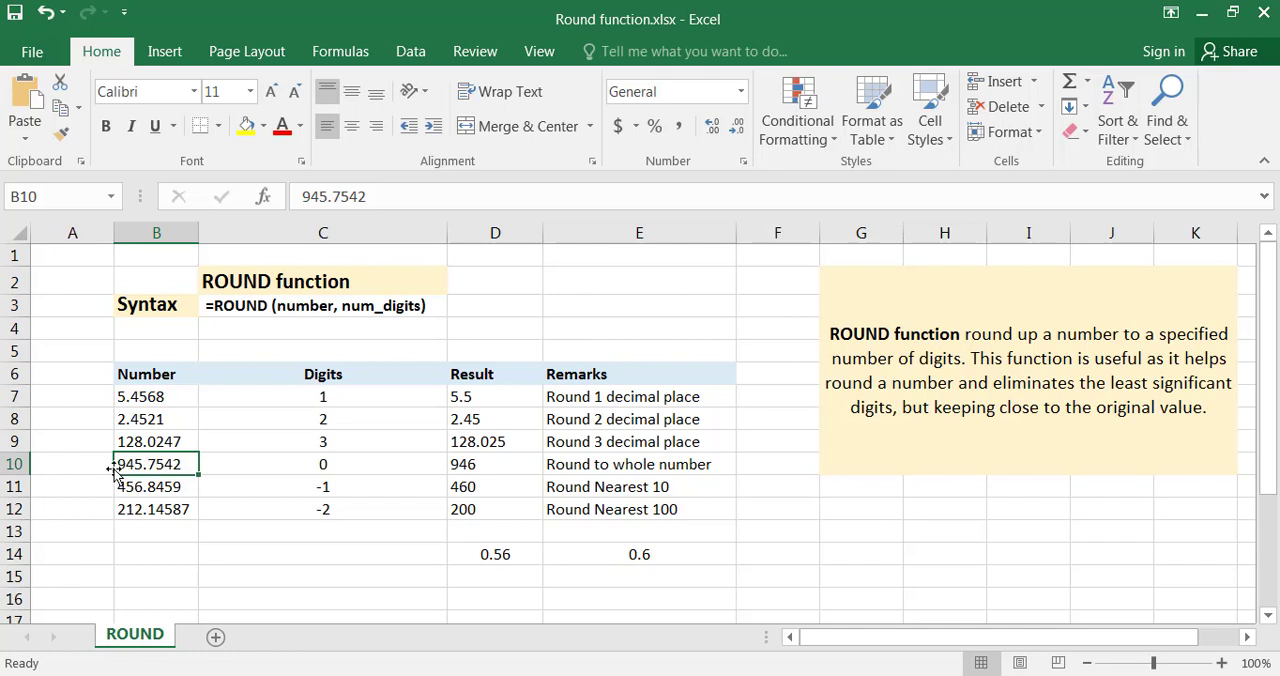
click(452, 464)
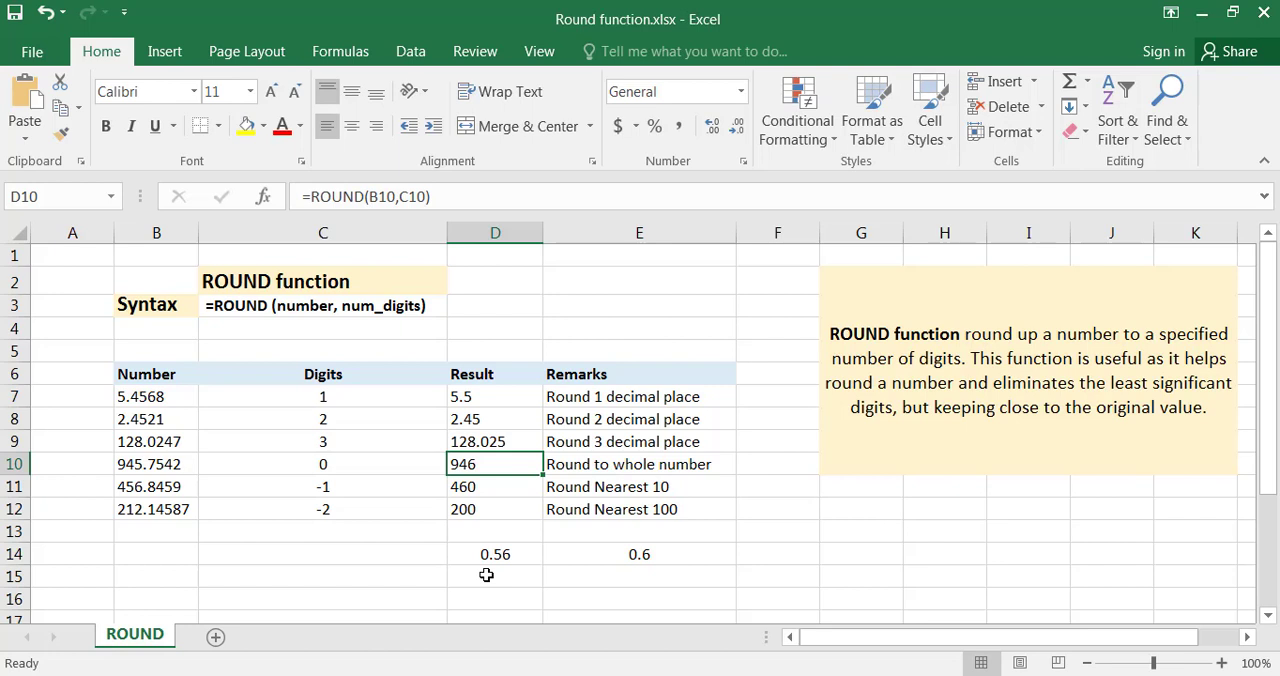
Highlight the last three decimals of the number in B10, leaving it unedited, and compare the result in D10 with the remark in E10.
click(150, 464)
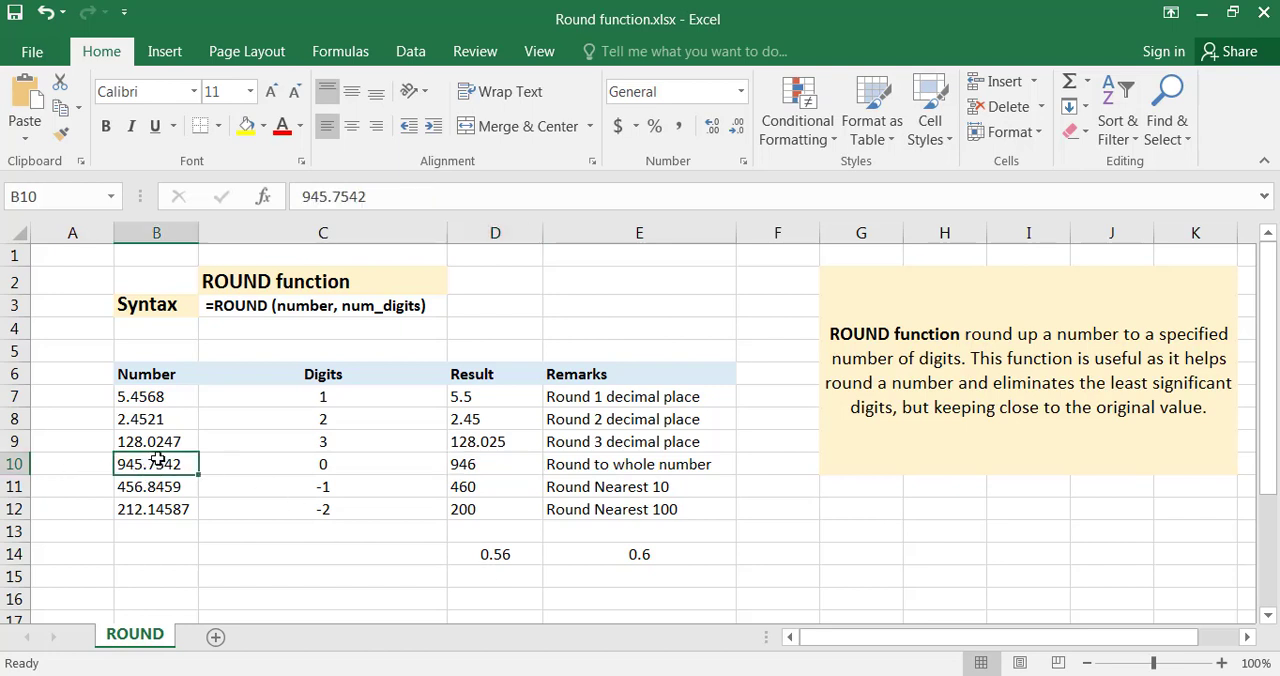
double_click(152, 460)
drag(155, 464, 196, 466)
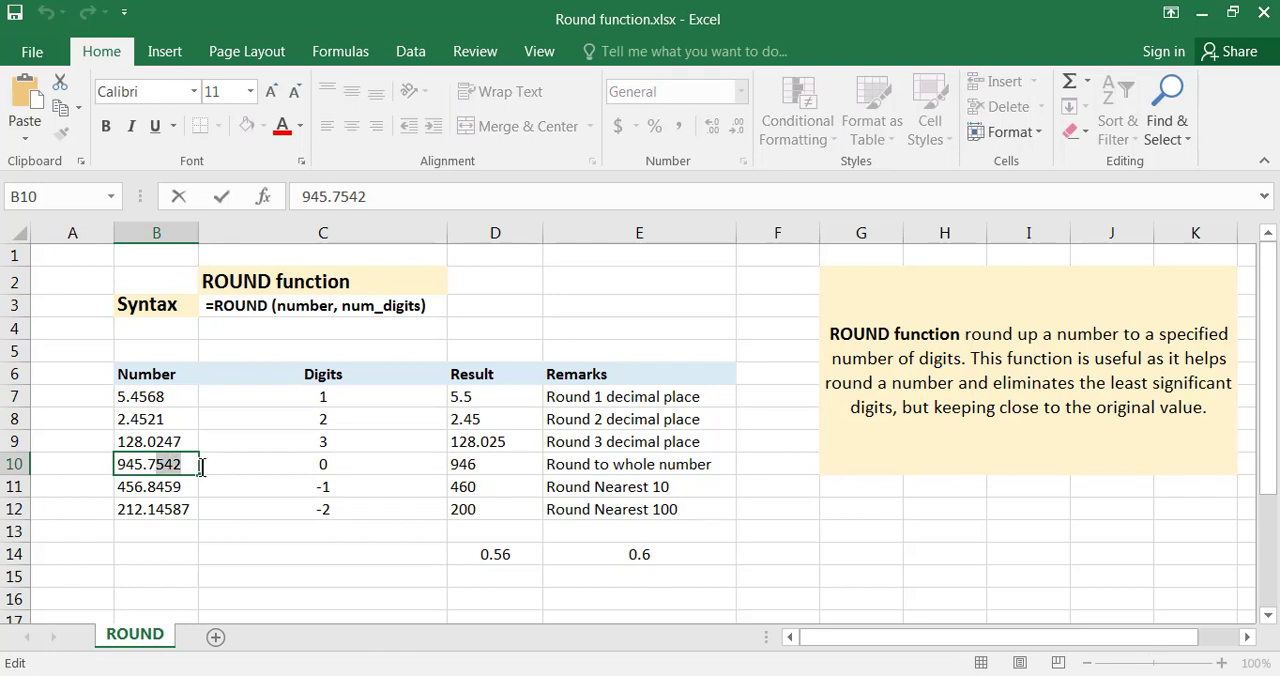
key(Escape)
click(519, 466)
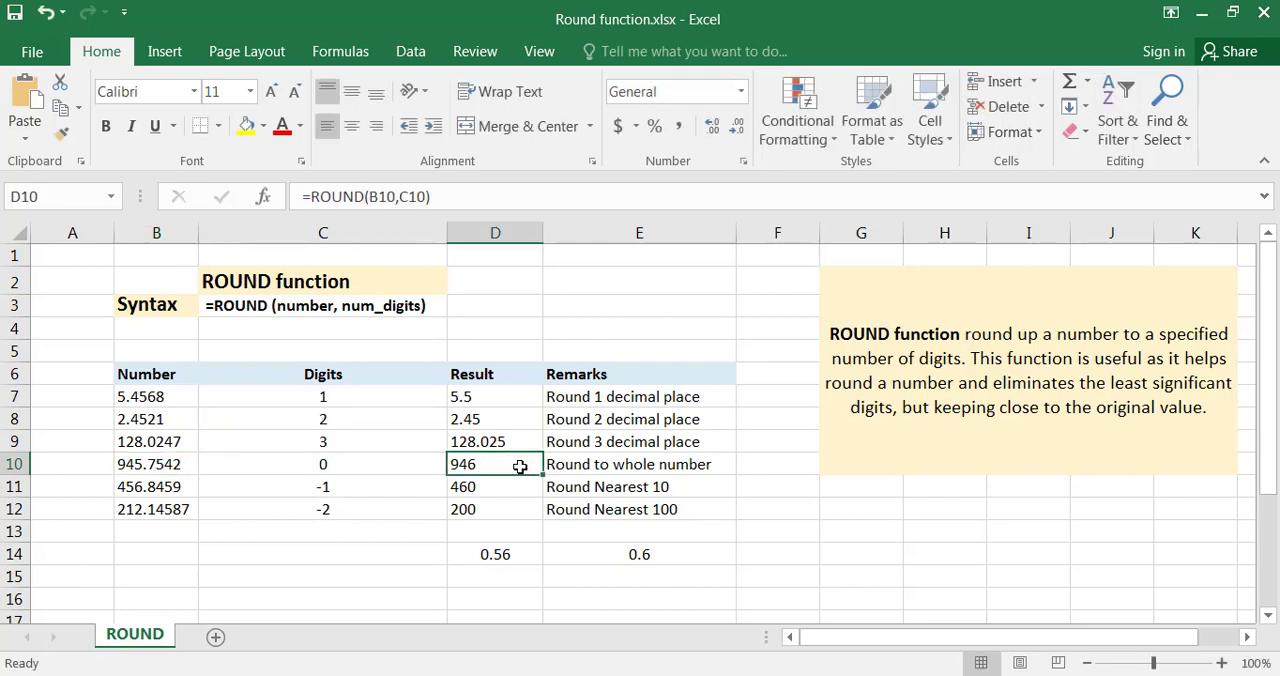
click(643, 473)
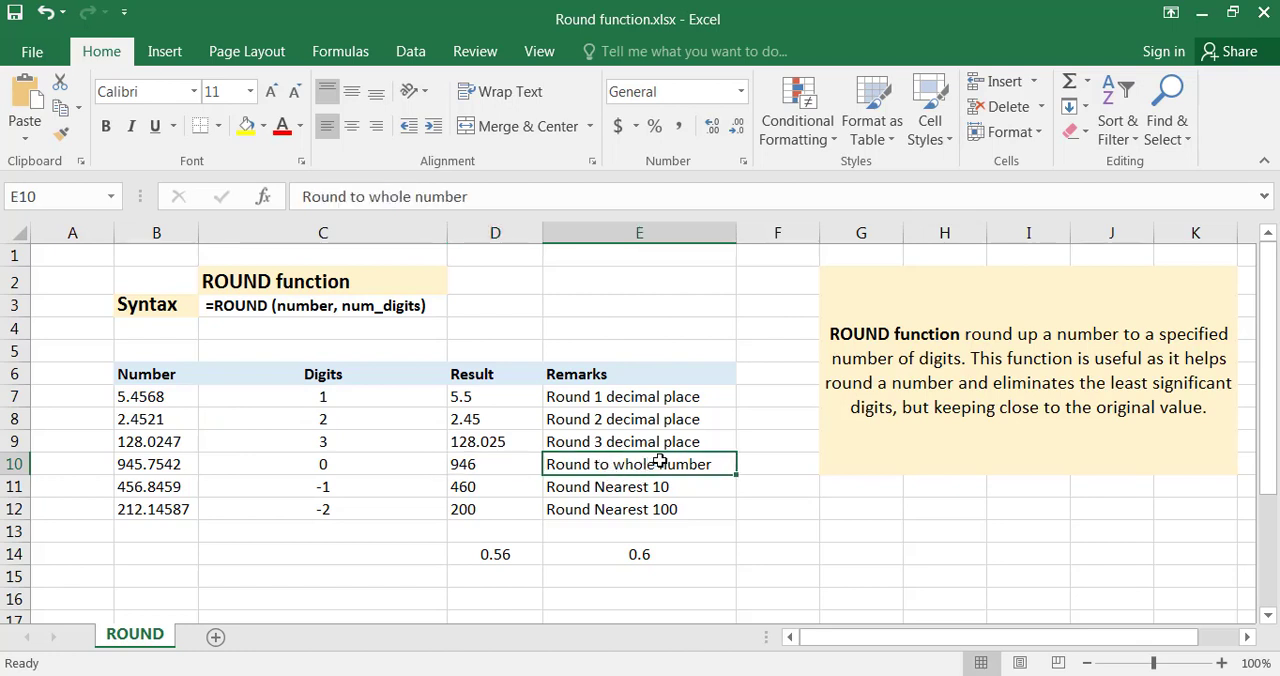
Check the negative Digits value in C11 and highlight the units digit of the number in B11, leaving the cell unedited.
click(262, 490)
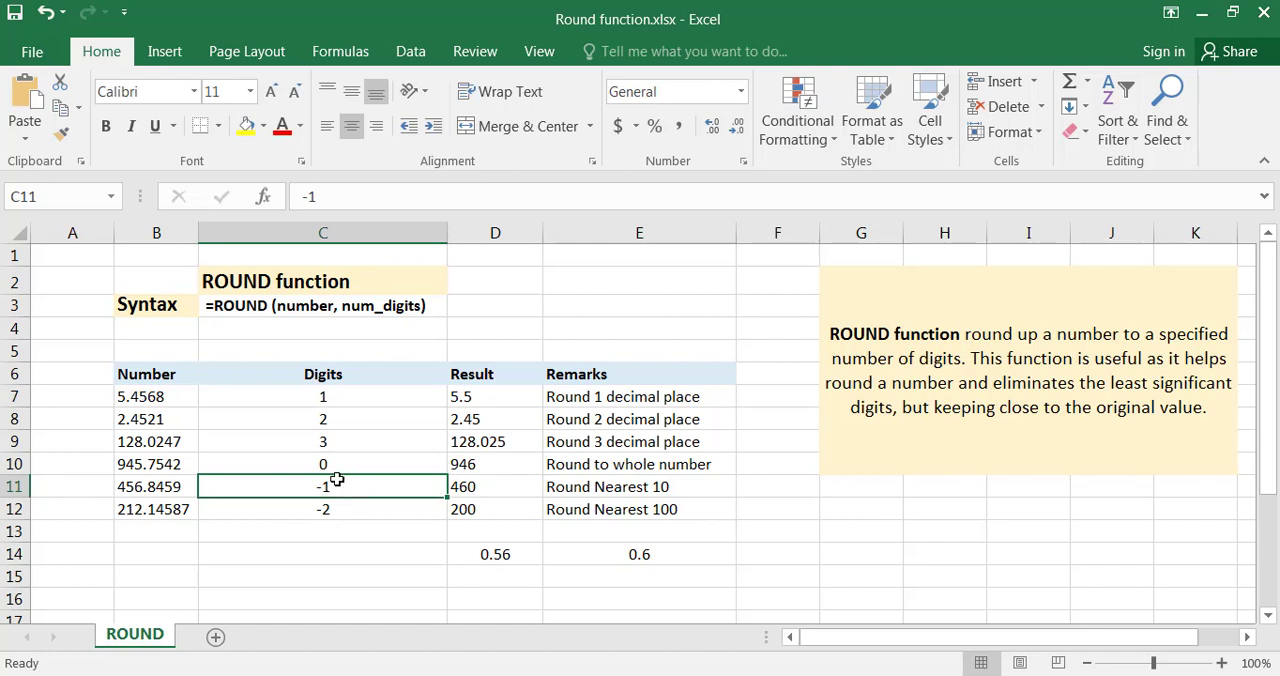
click(176, 490)
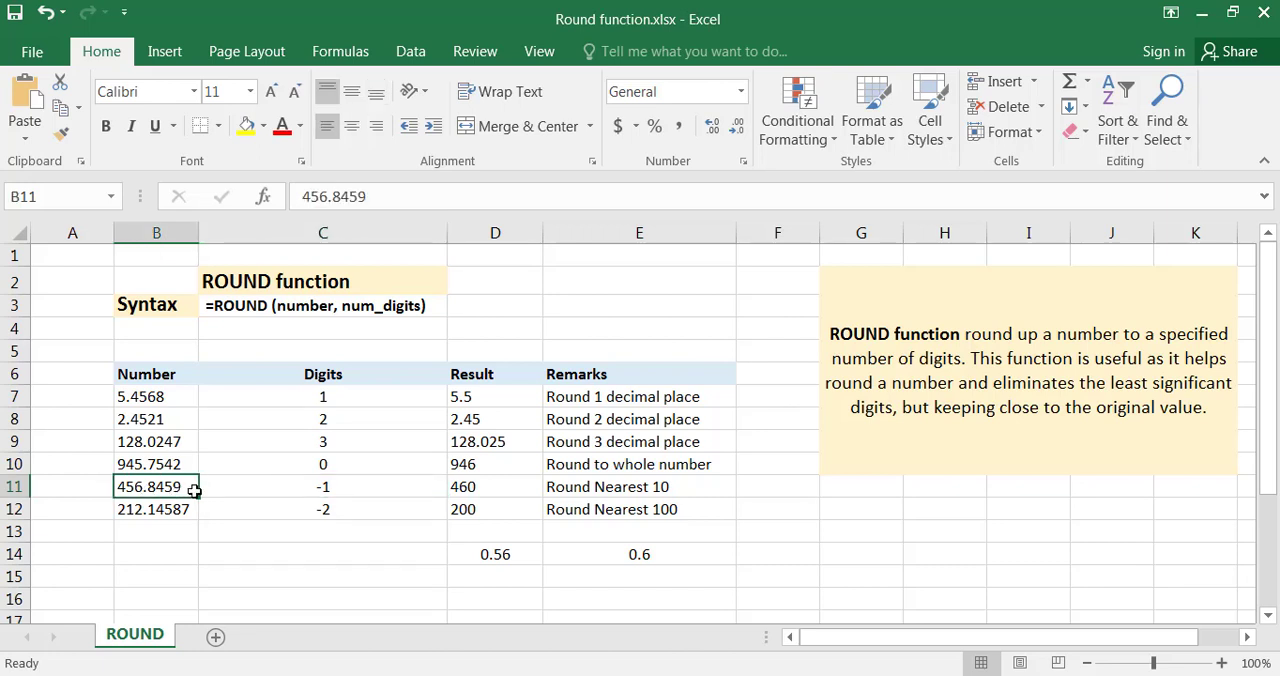
double_click(134, 487)
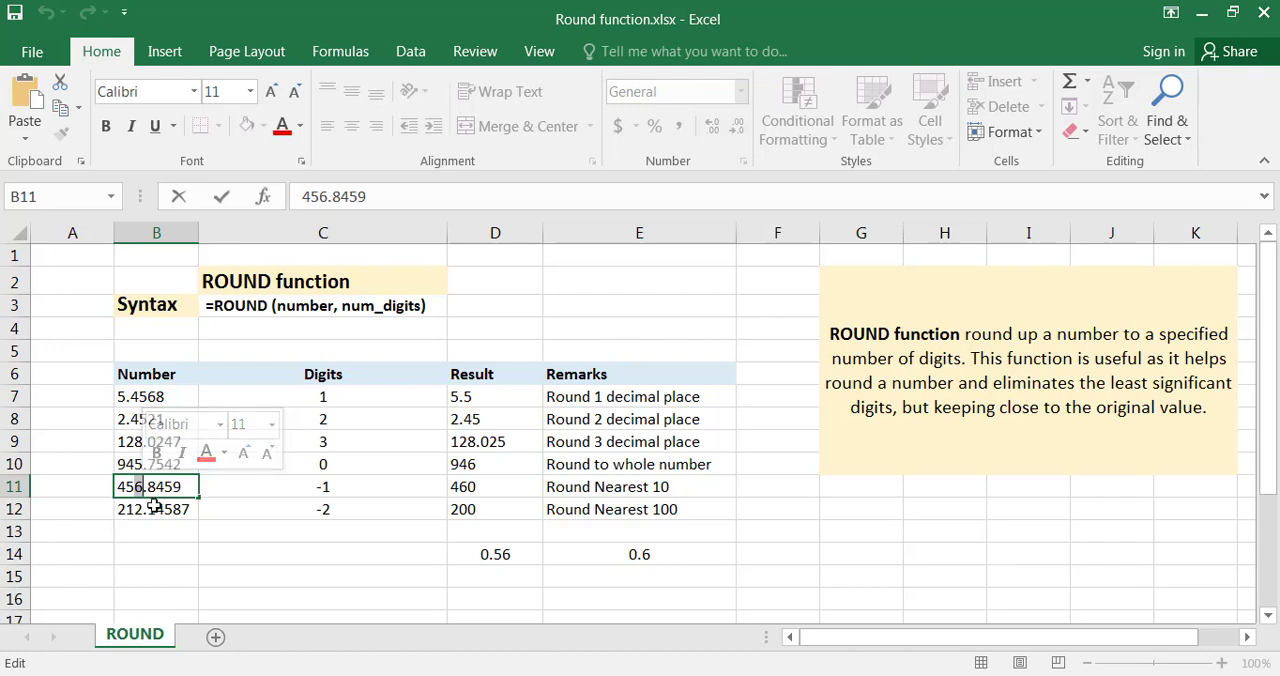
key(Escape)
Trace the rounding in B11 from its last decimals through the units digit to the tens digit, and check the ROUND formula in D11.
double_click(178, 487)
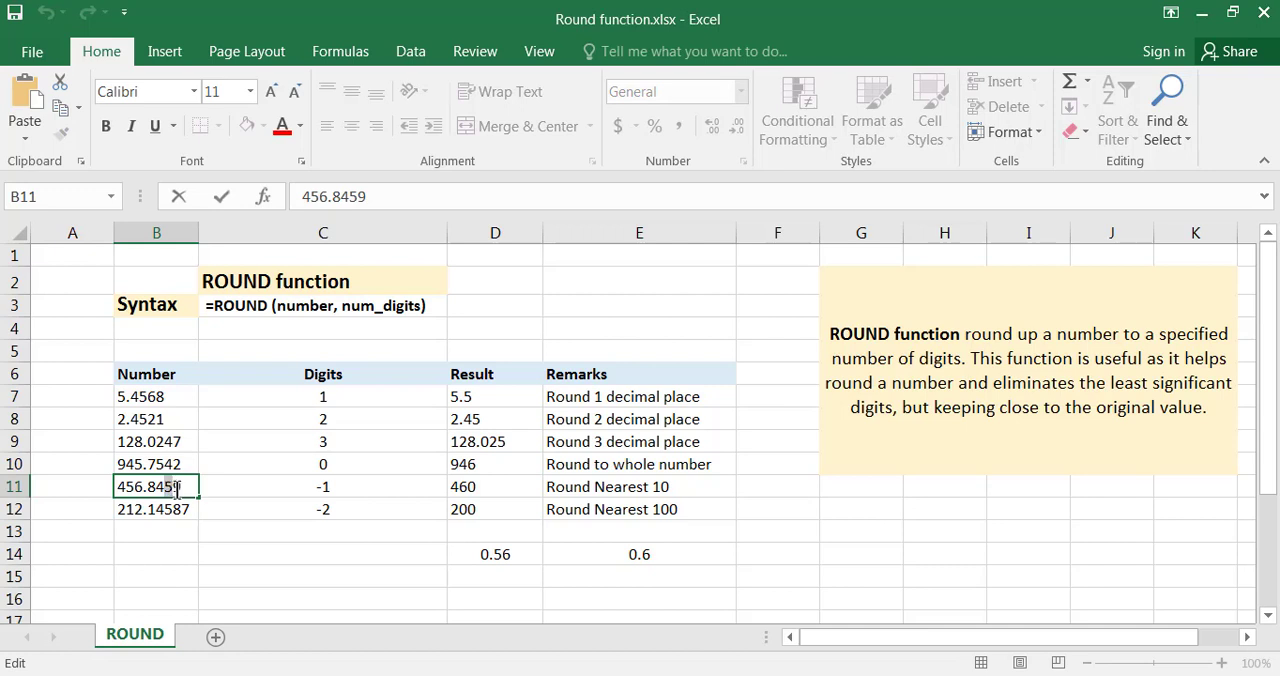
drag(173, 490, 158, 489)
click(154, 487)
drag(152, 489, 150, 490)
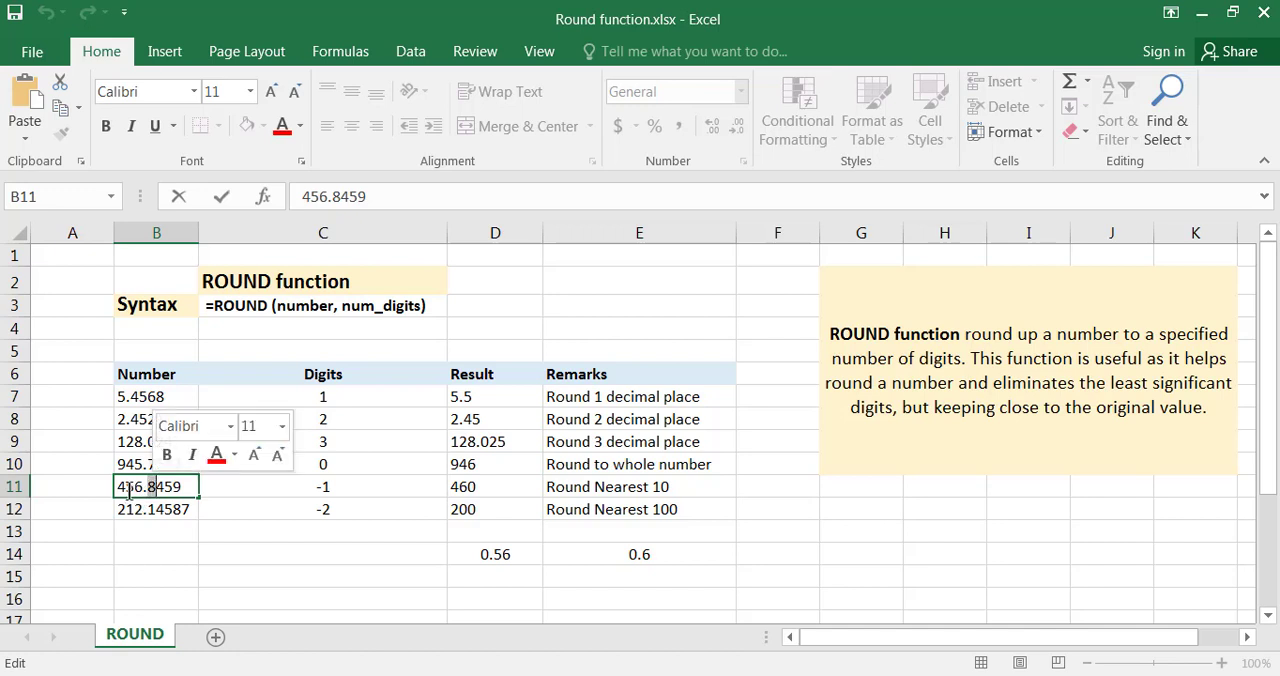
click(137, 487)
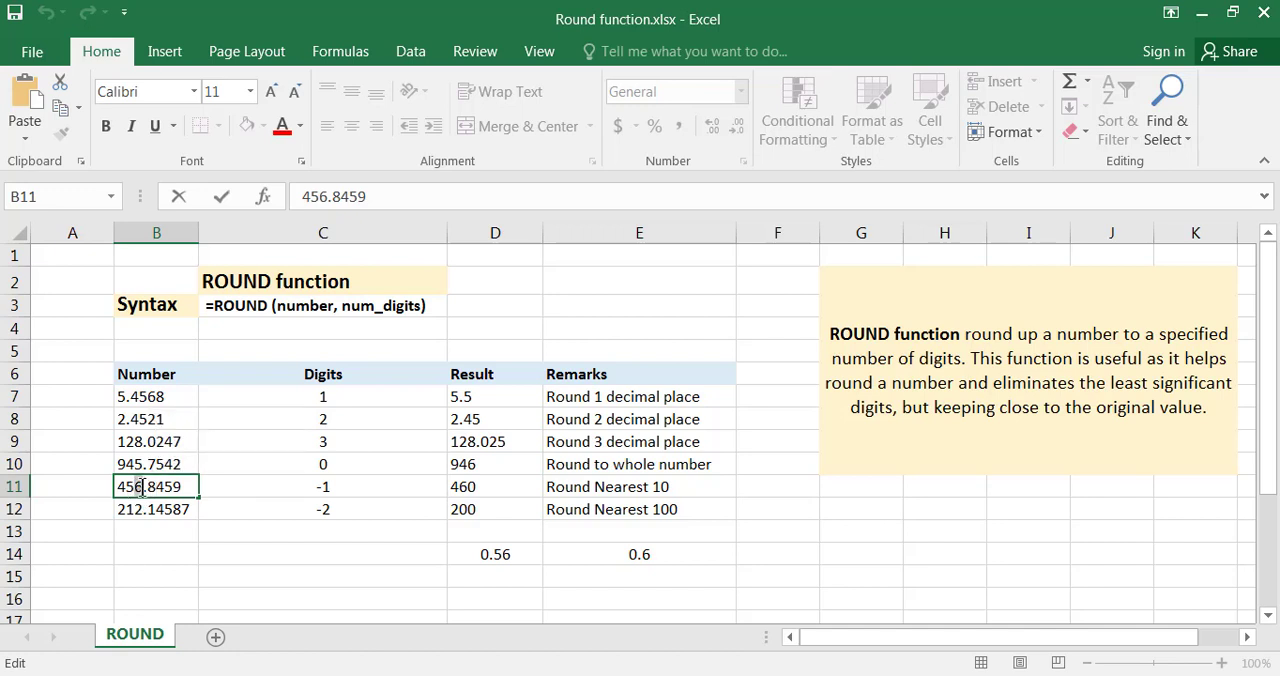
drag(141, 487, 130, 478)
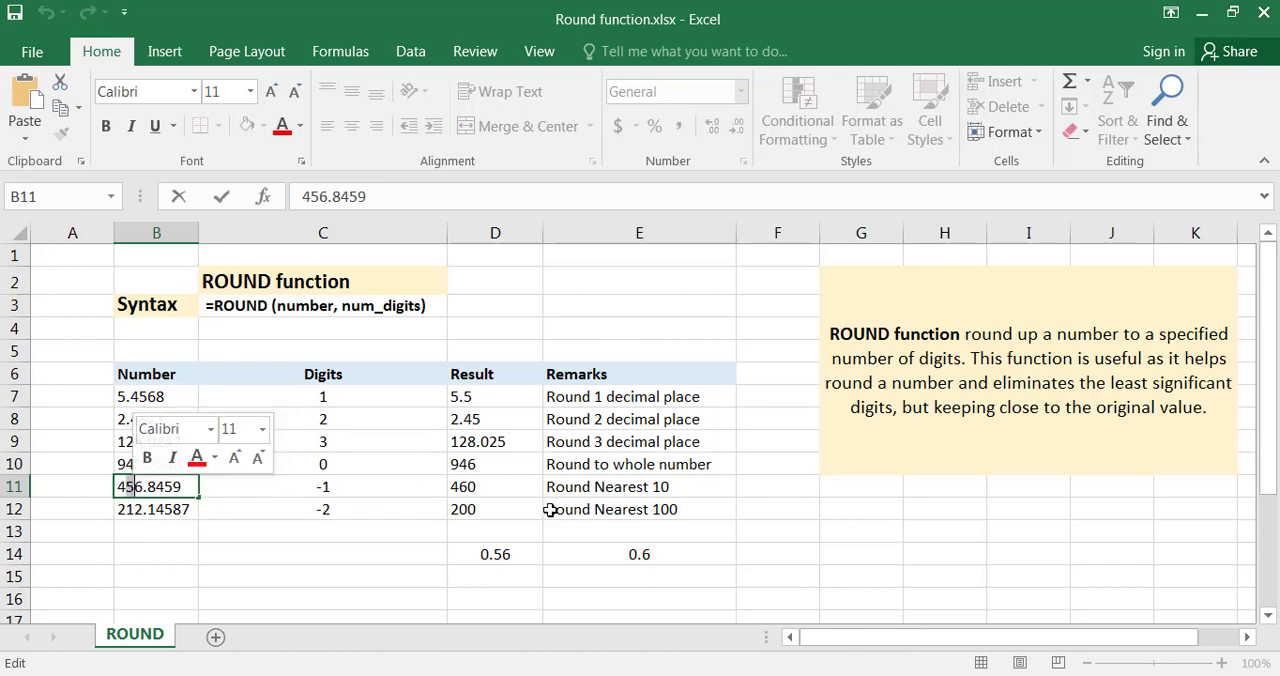
click(508, 486)
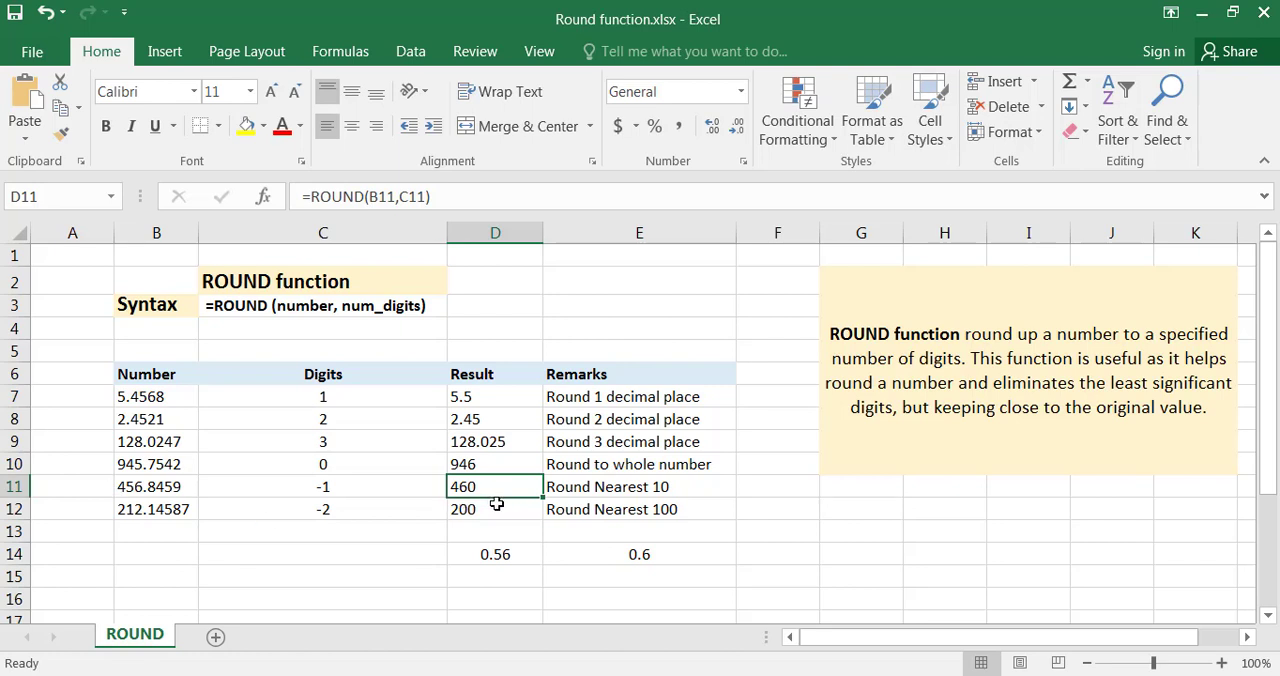
Examine the Digits value in C12, the number in B12, and the ROUND formula in D12 that rounds it to the nearest 100.
click(322, 516)
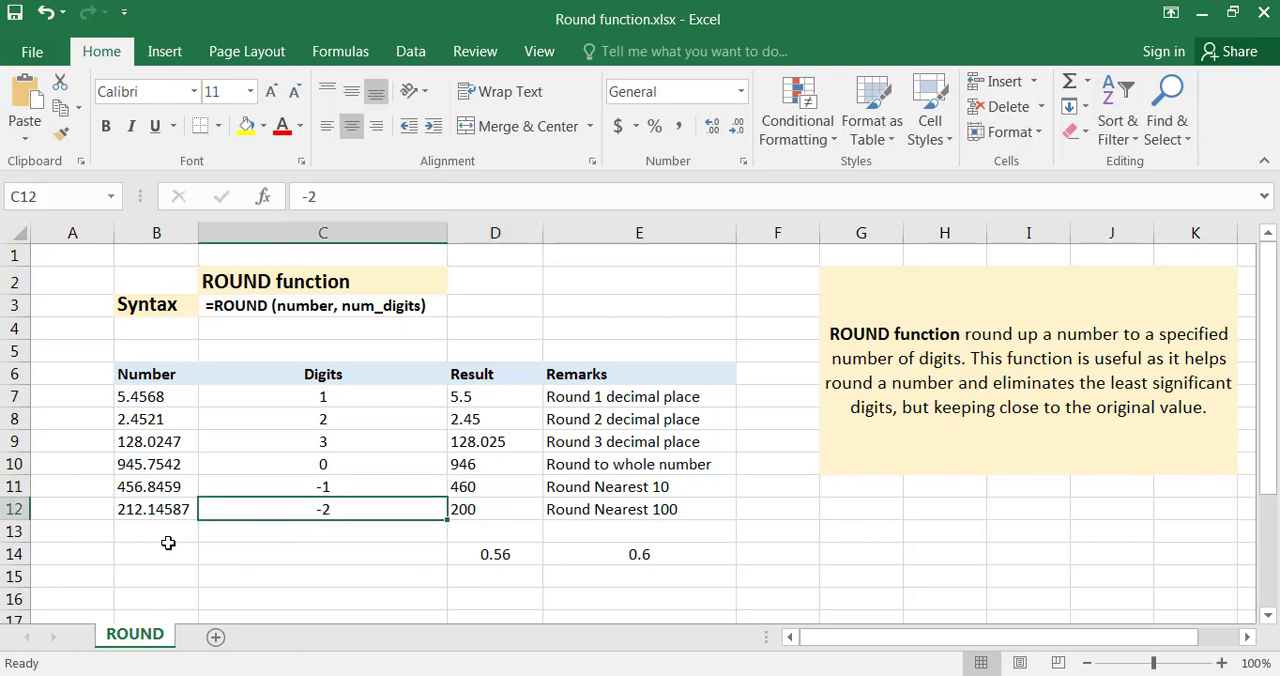
click(185, 511)
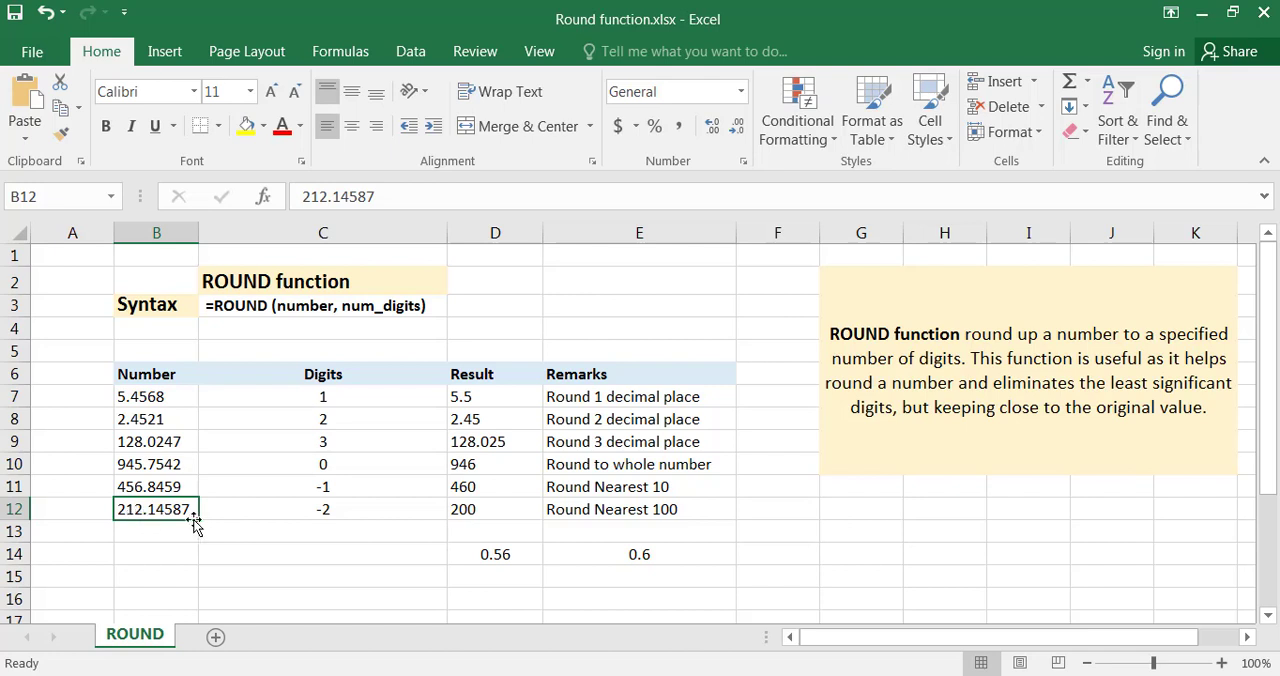
double_click(141, 509)
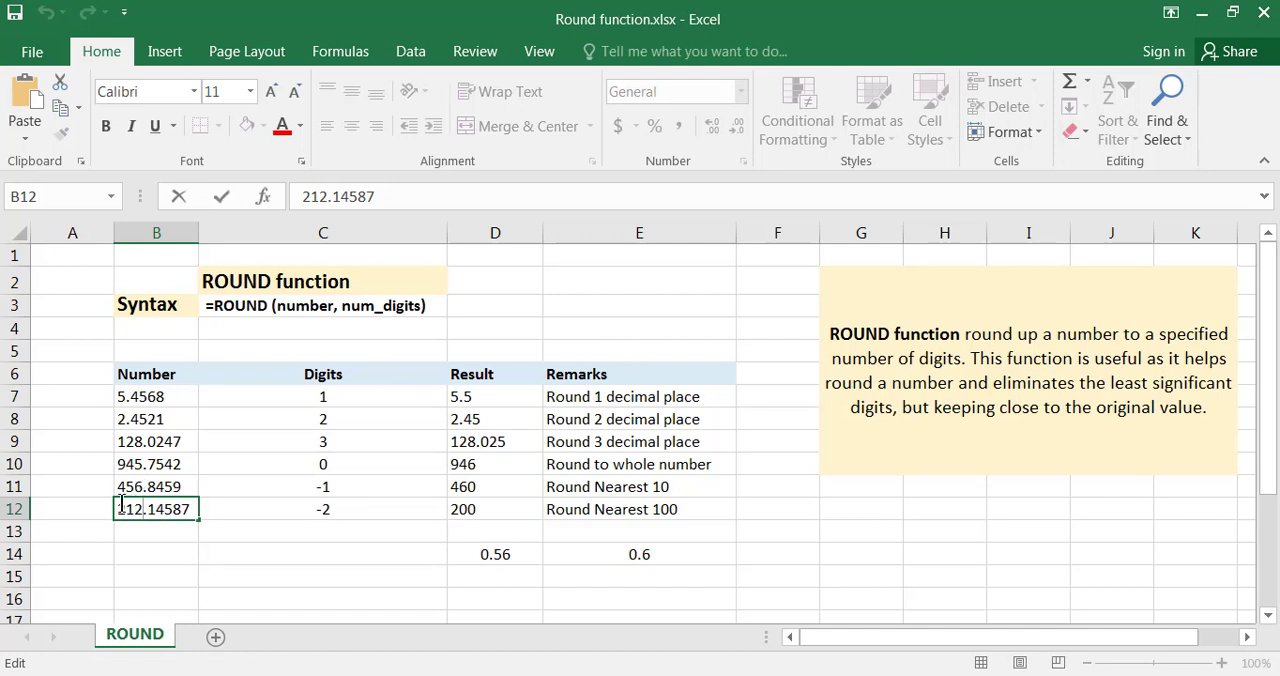
click(482, 517)
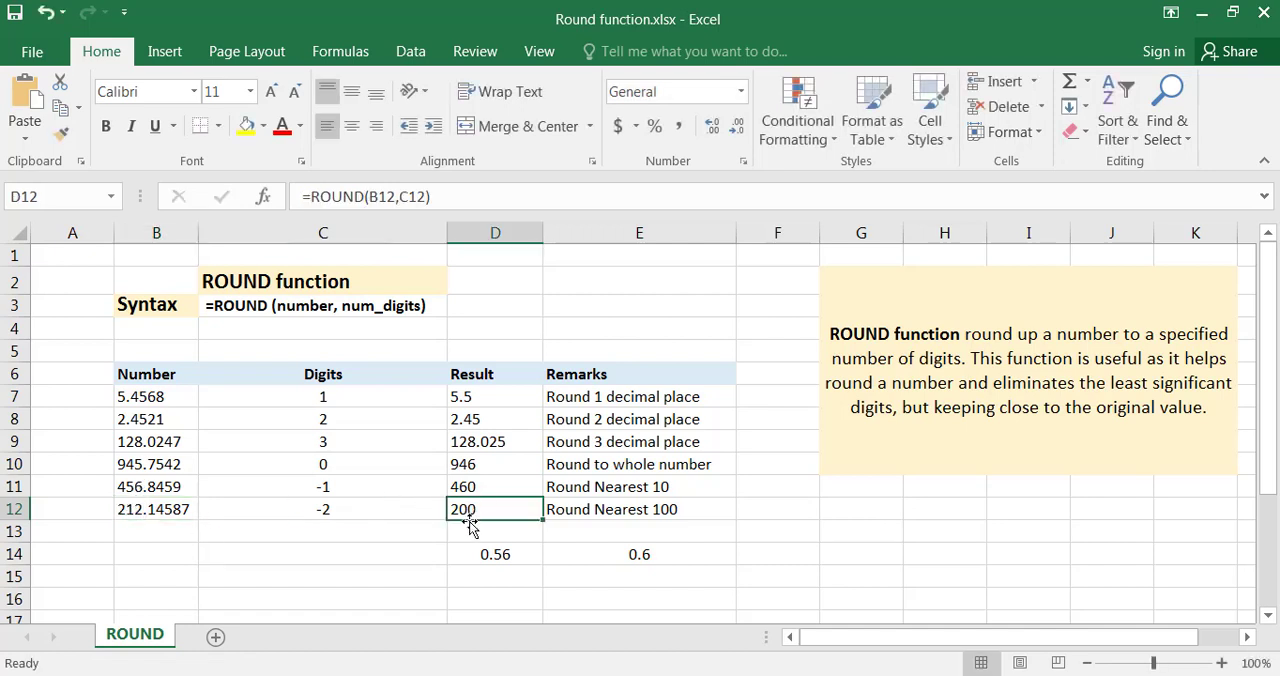
Relate the Digits value in C12 to the highlighted tens and units digits in B12, leaving it unedited, and return to the heading in C2.
click(333, 515)
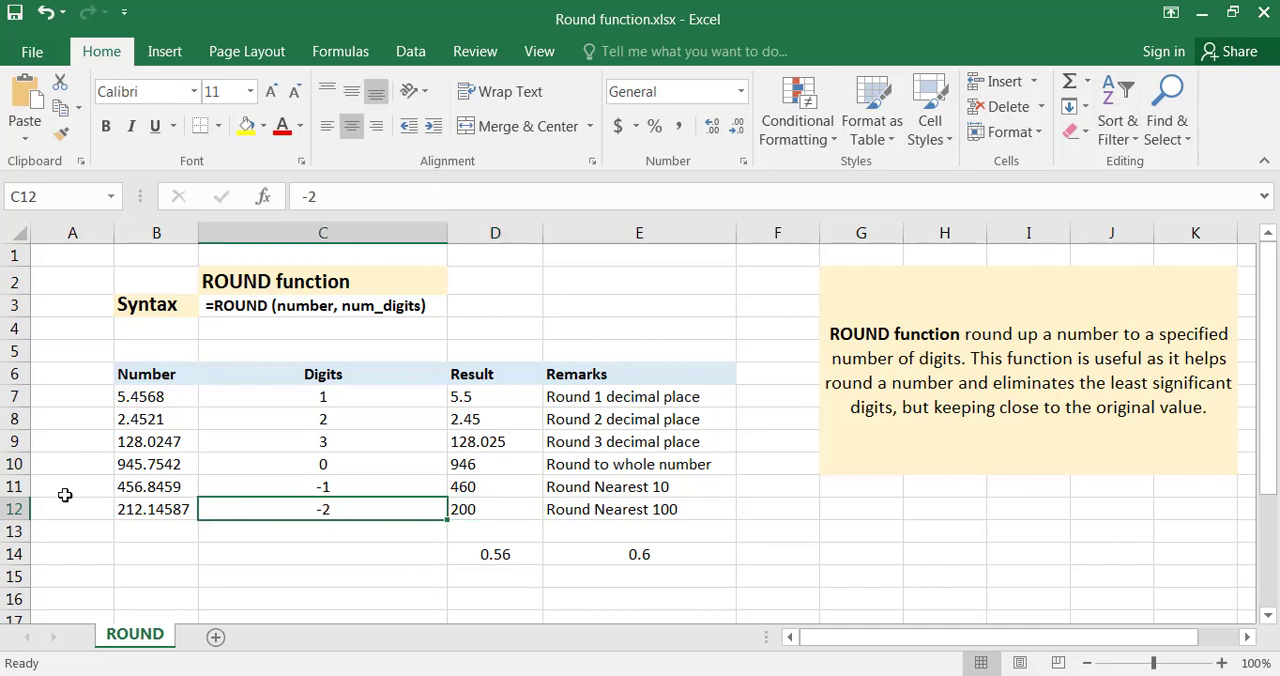
click(128, 506)
double_click(123, 505)
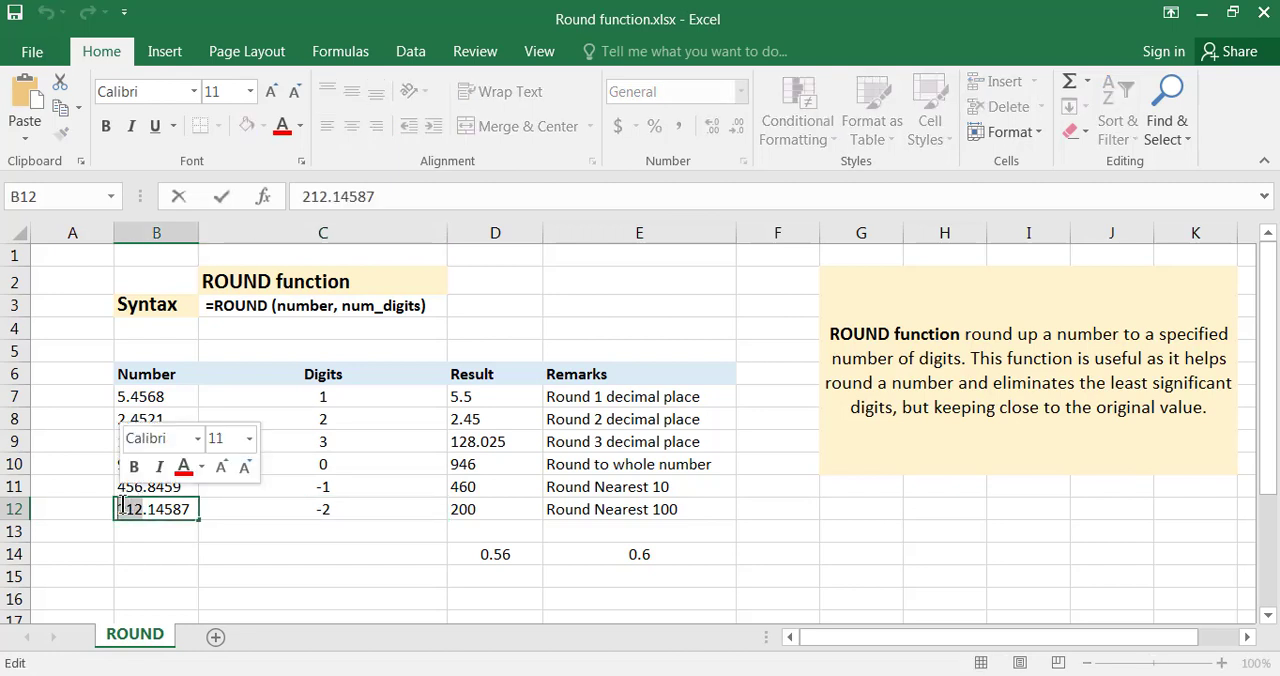
click(125, 505)
drag(125, 505, 142, 509)
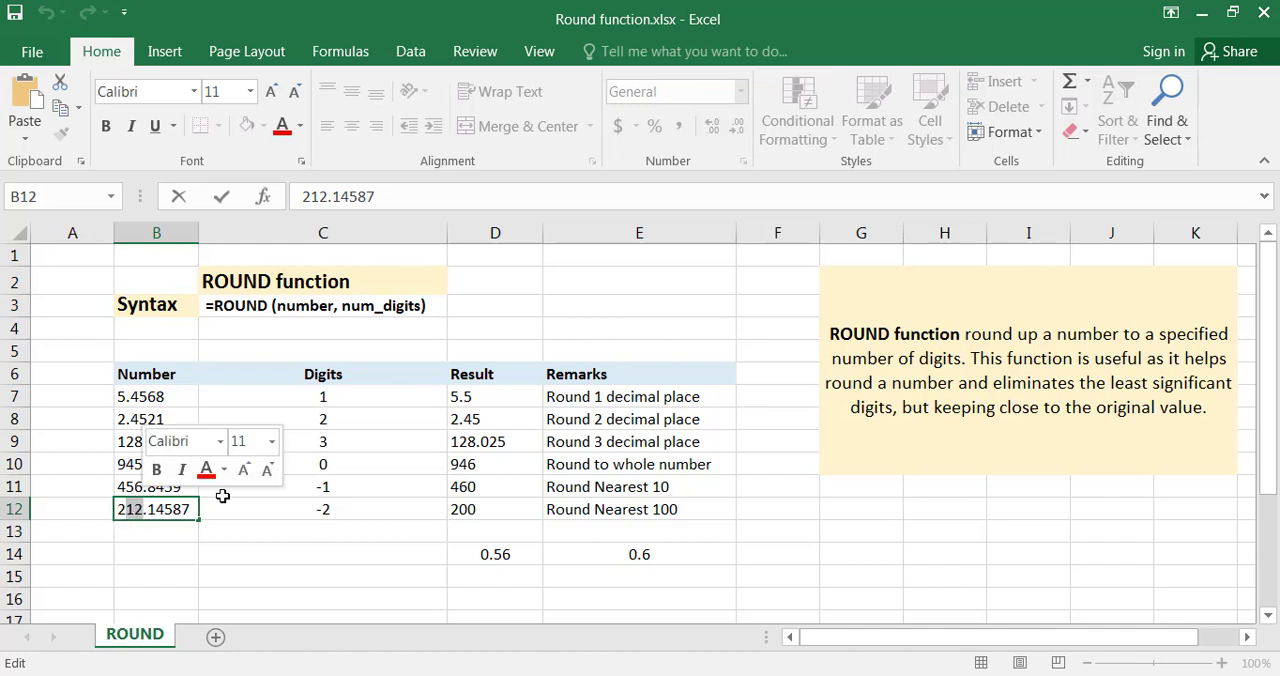
key(Escape)
click(340, 404)
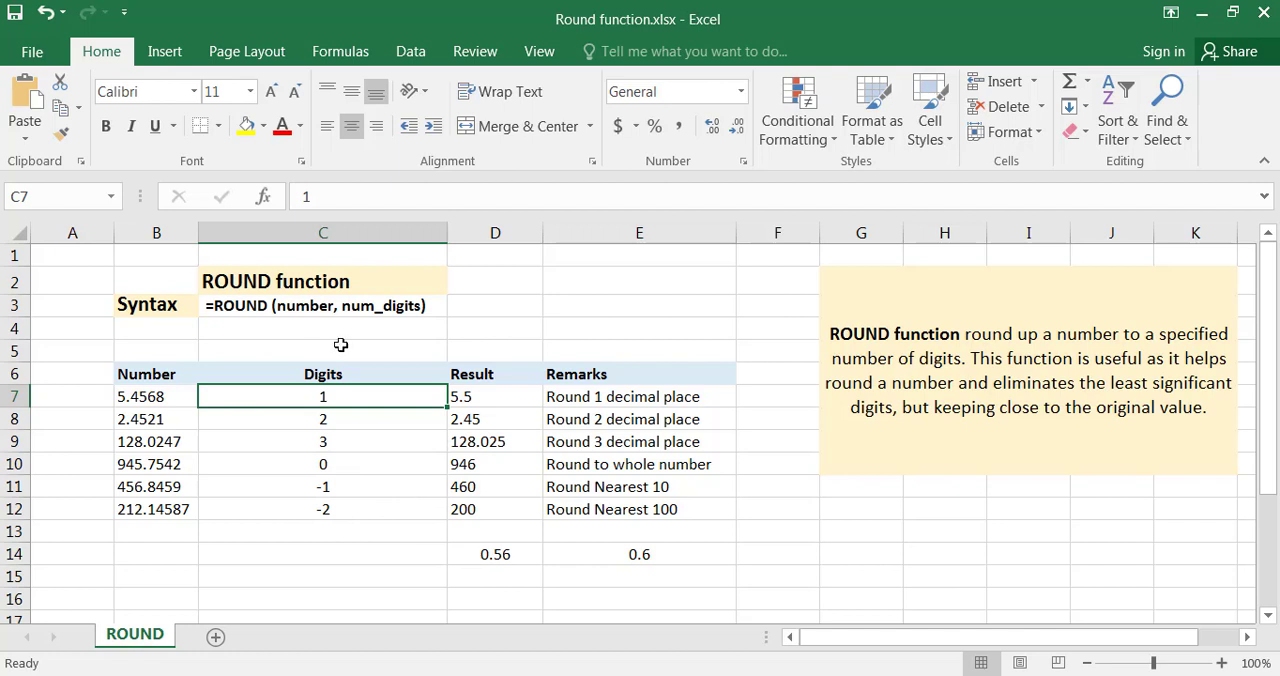
click(283, 281)
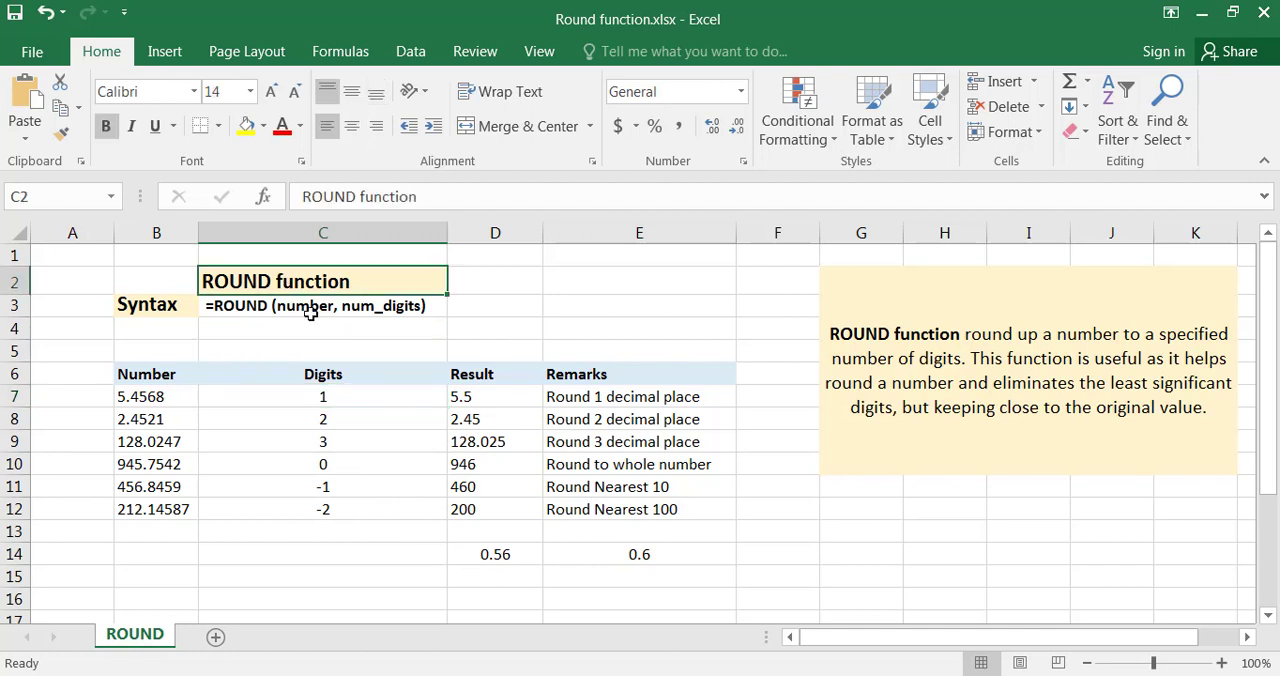